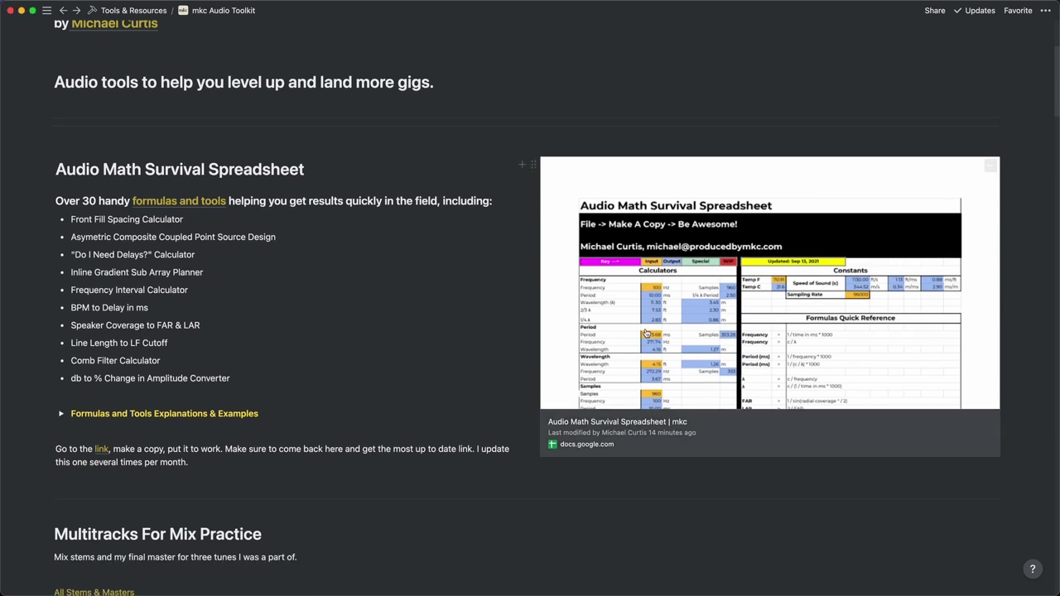
Open the Audio Math Survival Spreadsheet at 100% zoom and browse calculators such as Front Fill spacing
click(623, 270)
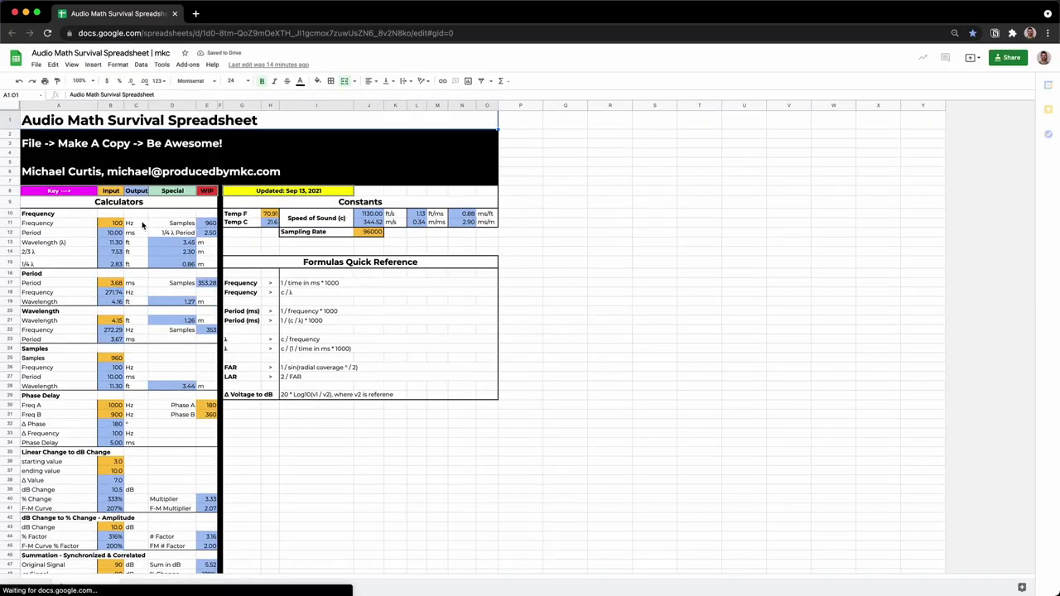
key(ctrl+plus)
scroll(158, 265, down, 10)
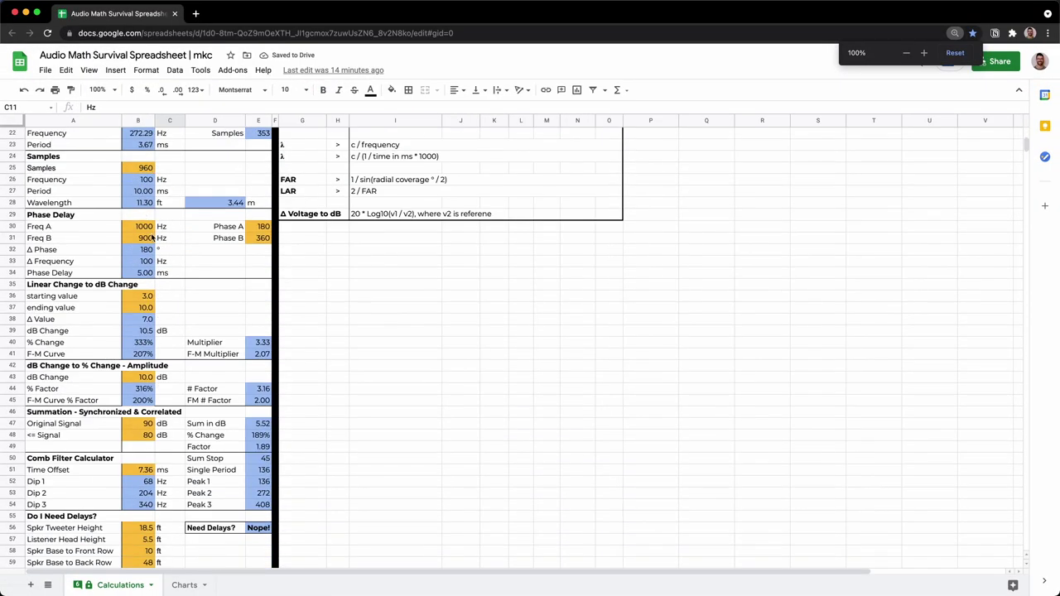
scroll(163, 271, down, 20)
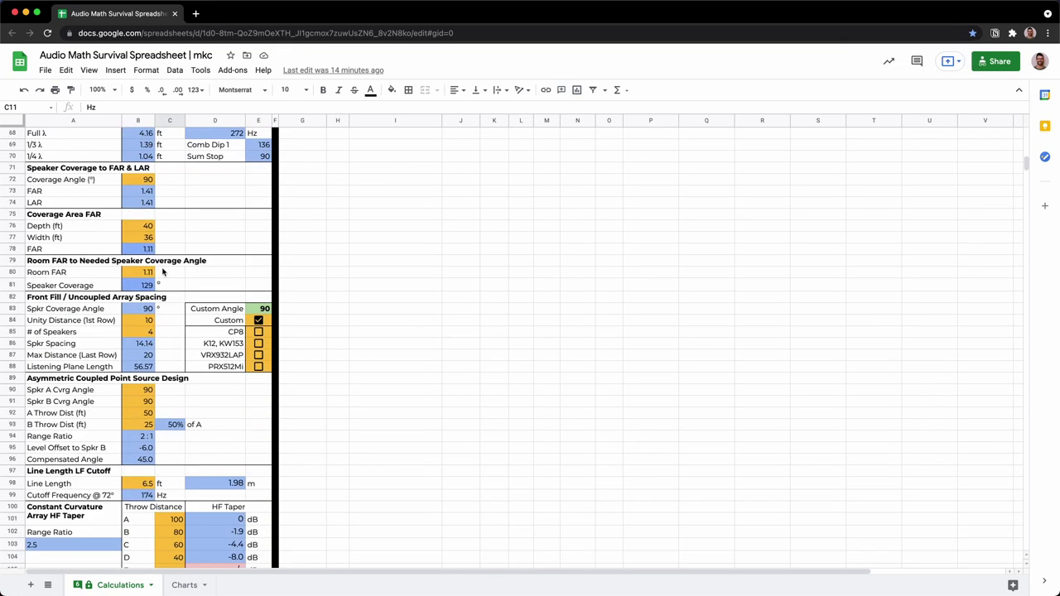
scroll(163, 272, down, 12)
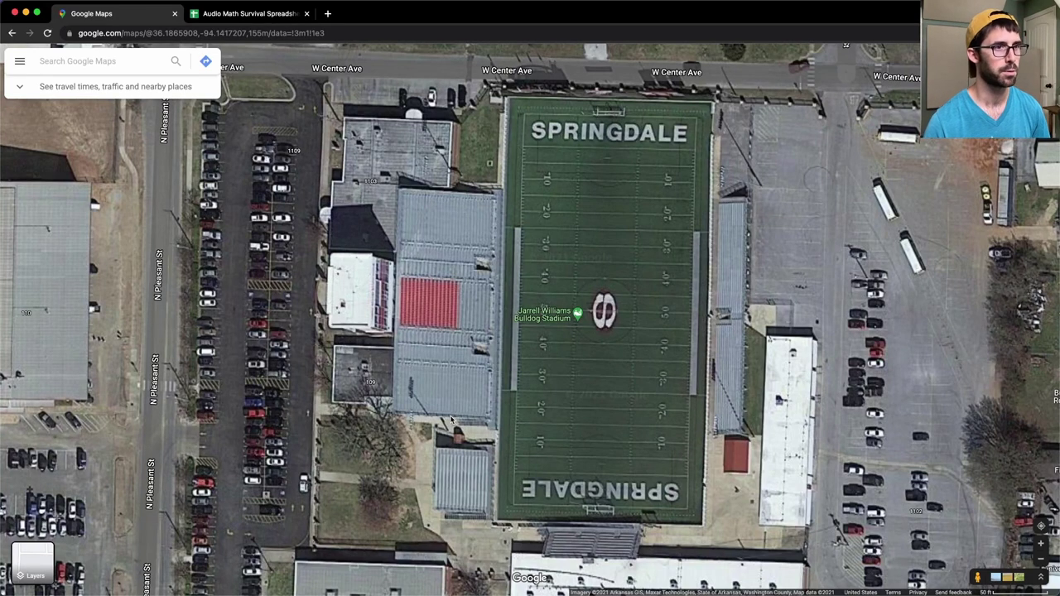
right_click(451, 420)
click(502, 574)
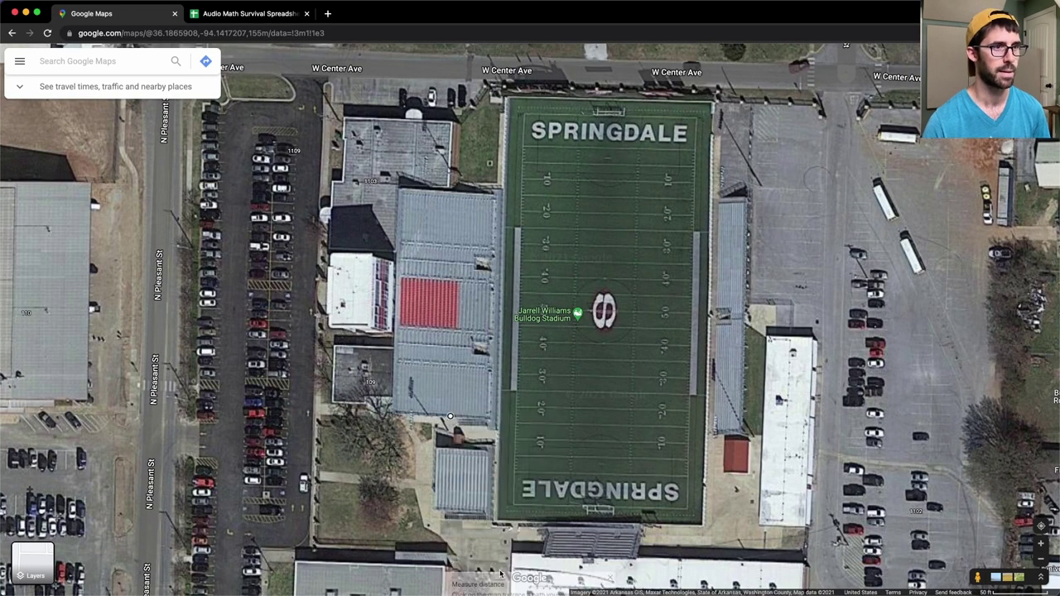
right_click(456, 197)
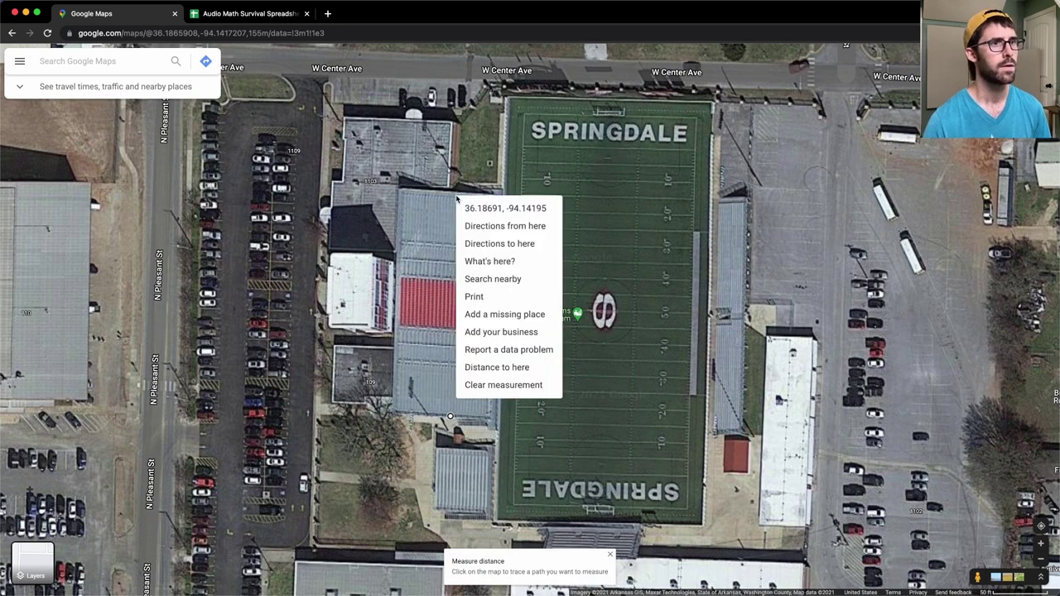
click(509, 372)
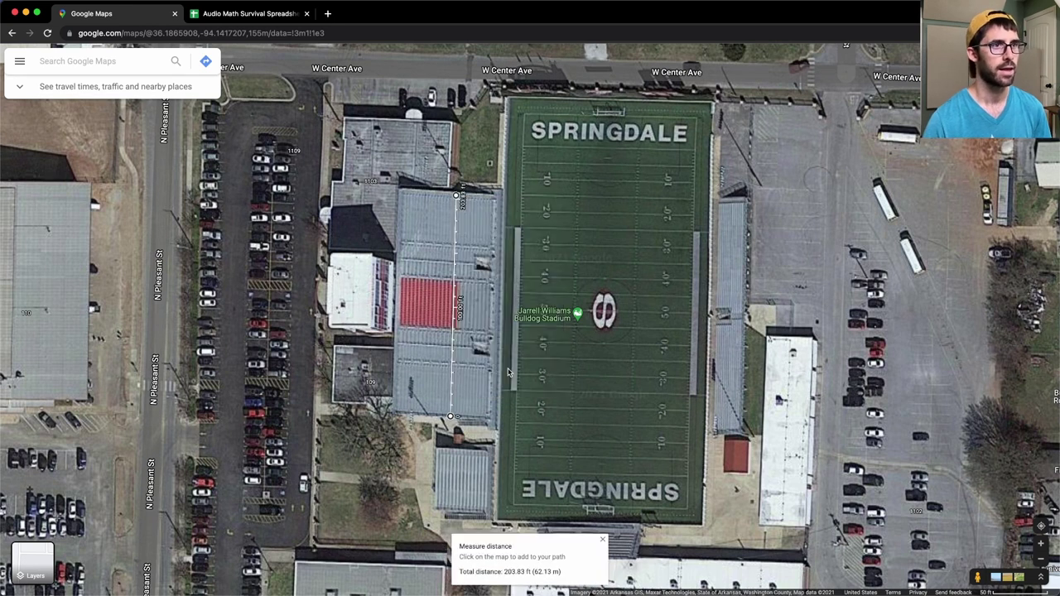
right_click(461, 314)
click(505, 504)
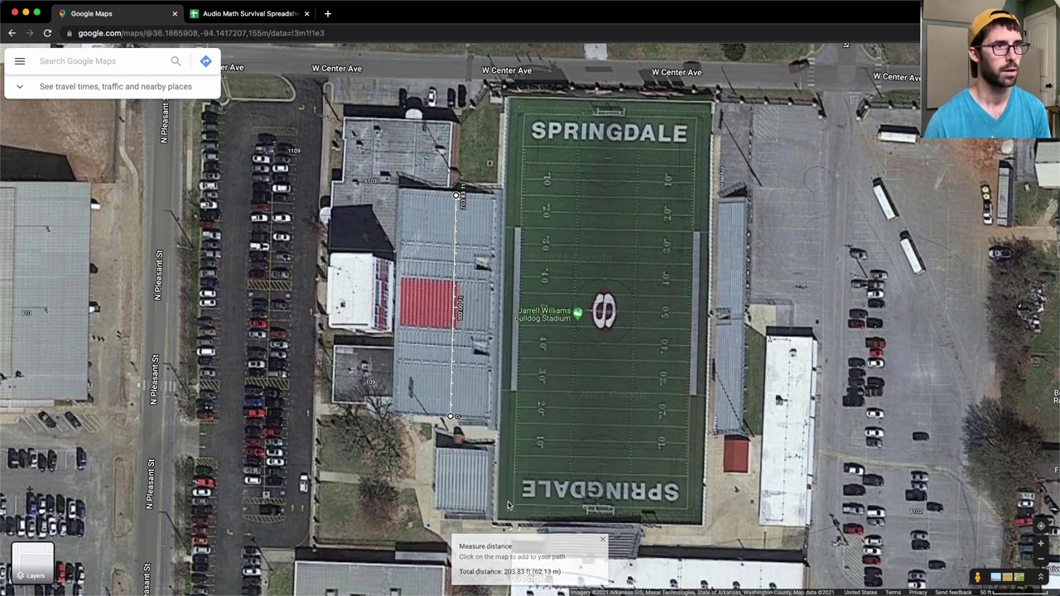
right_click(495, 311)
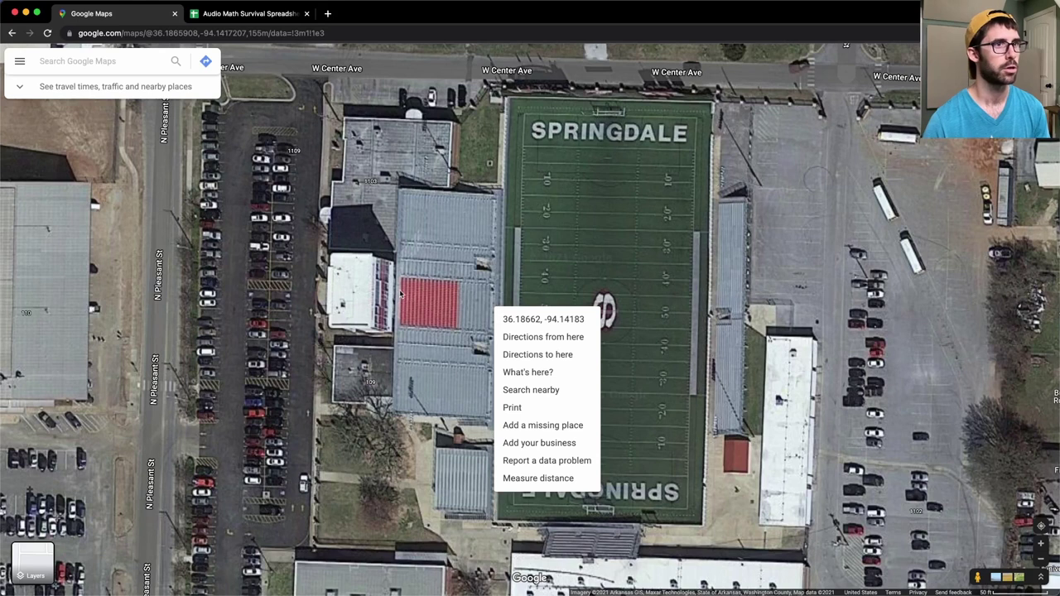
click(532, 478)
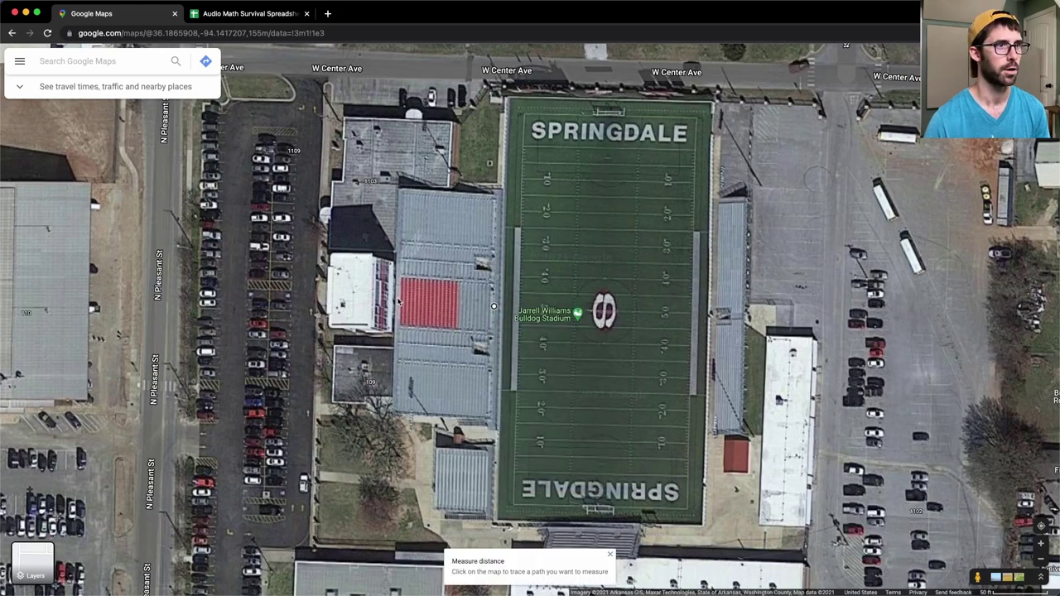
right_click(398, 302)
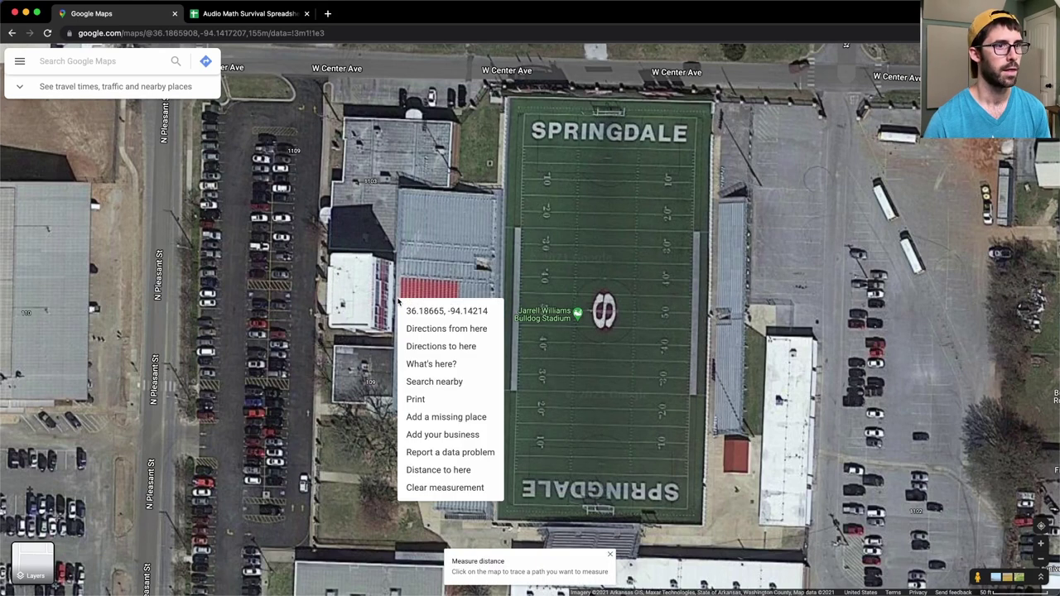
click(467, 471)
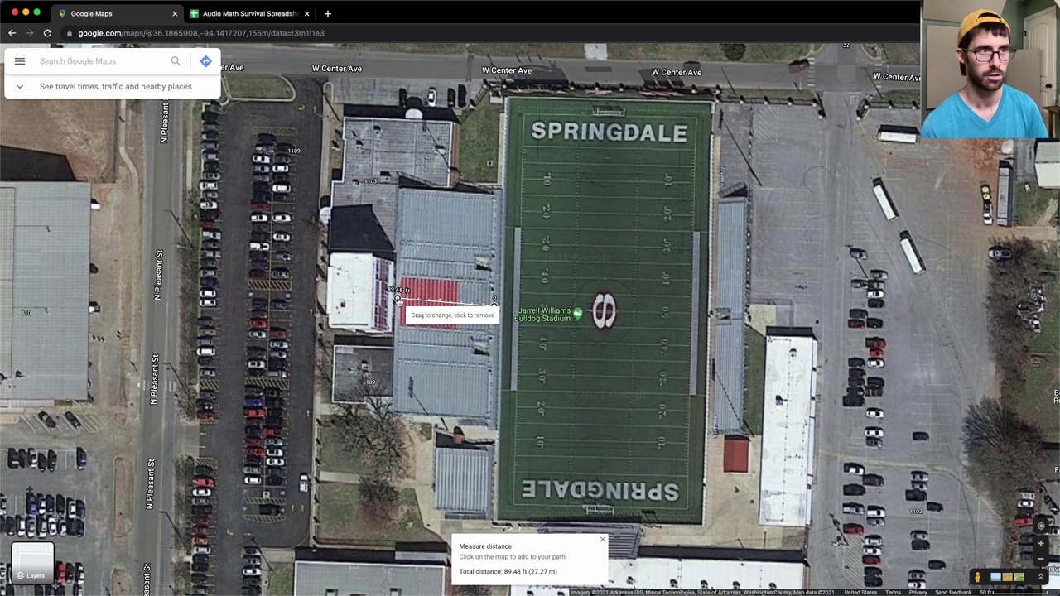
right_click(398, 301)
click(439, 486)
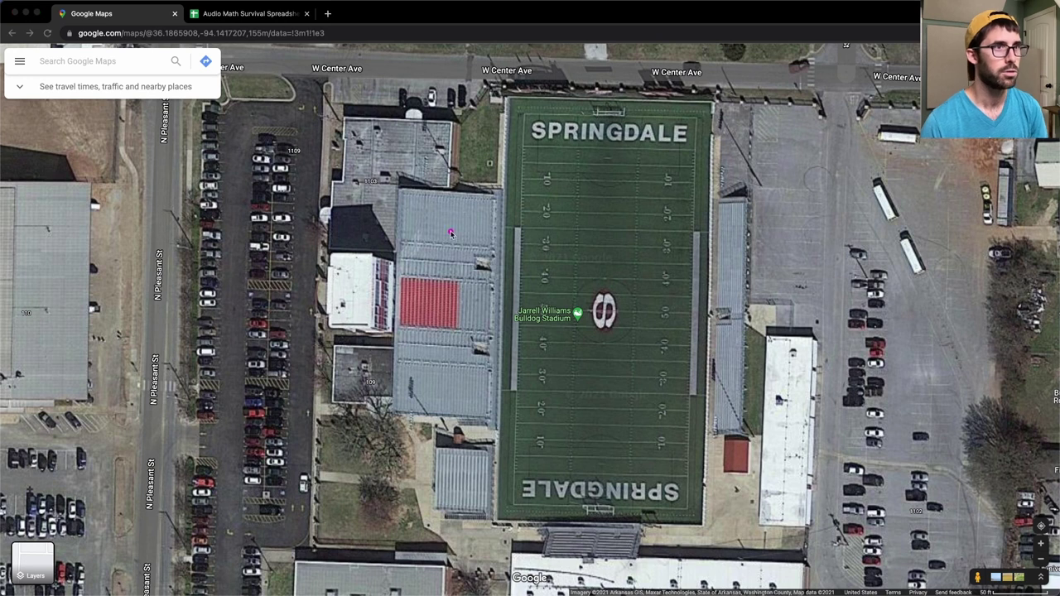
Box the upper and lower halves of the west stands with two magenta rectangles
drag(398, 187, 500, 312)
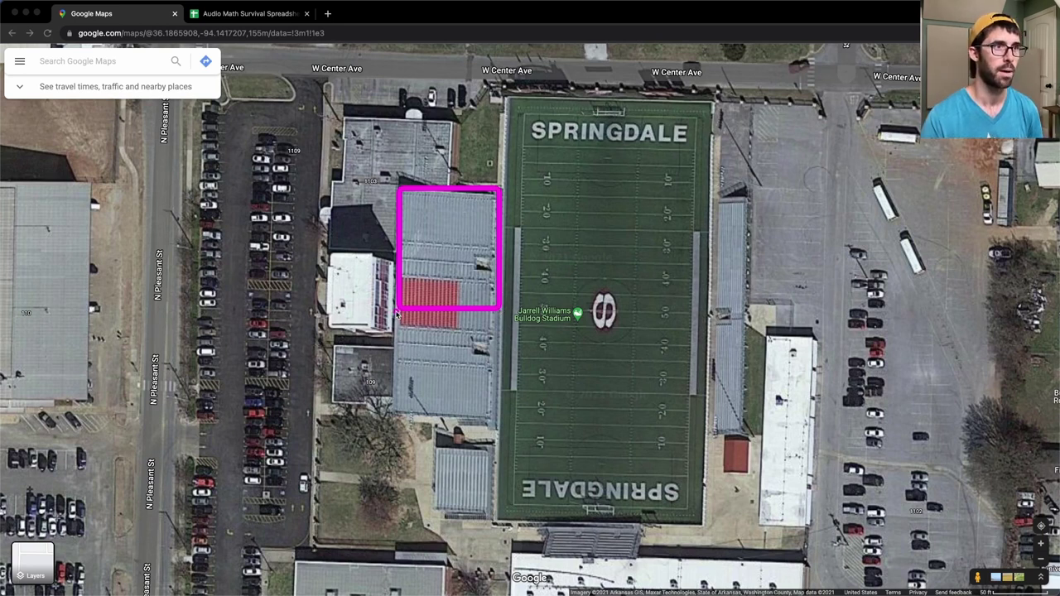
mouse_move(395, 311)
mouse_down()
mouse_move(497, 439)
mouse_move(497, 424)
mouse_up()
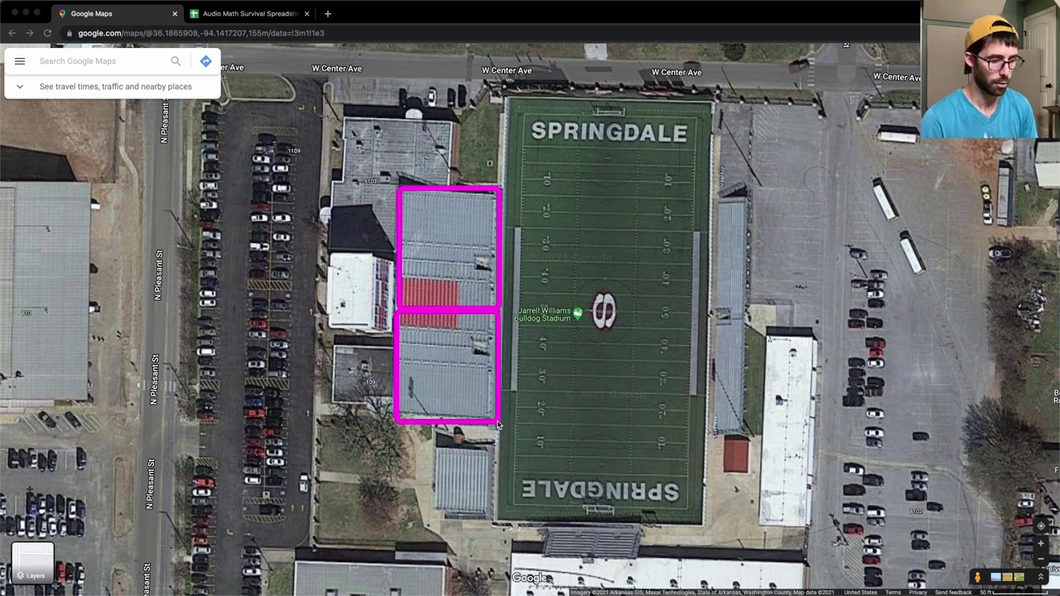
key(Escape)
key(super+shift+a)
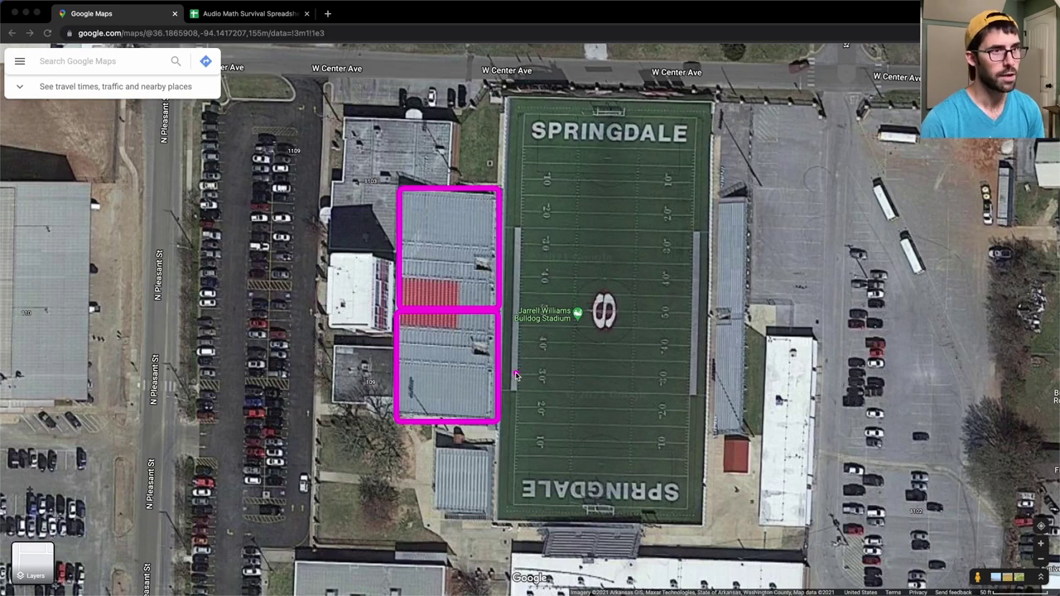
Sketch trial field-to-stands arrows, then undo them, keeping both stand boxes
drag(515, 375, 476, 453)
drag(515, 377, 489, 307)
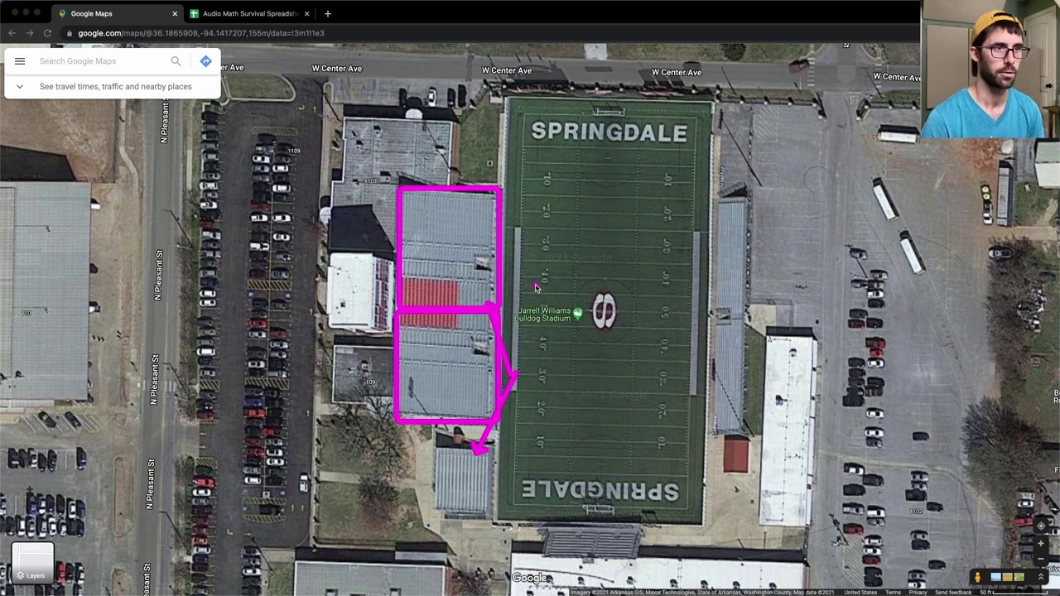
key(super+z)
key(super+z)
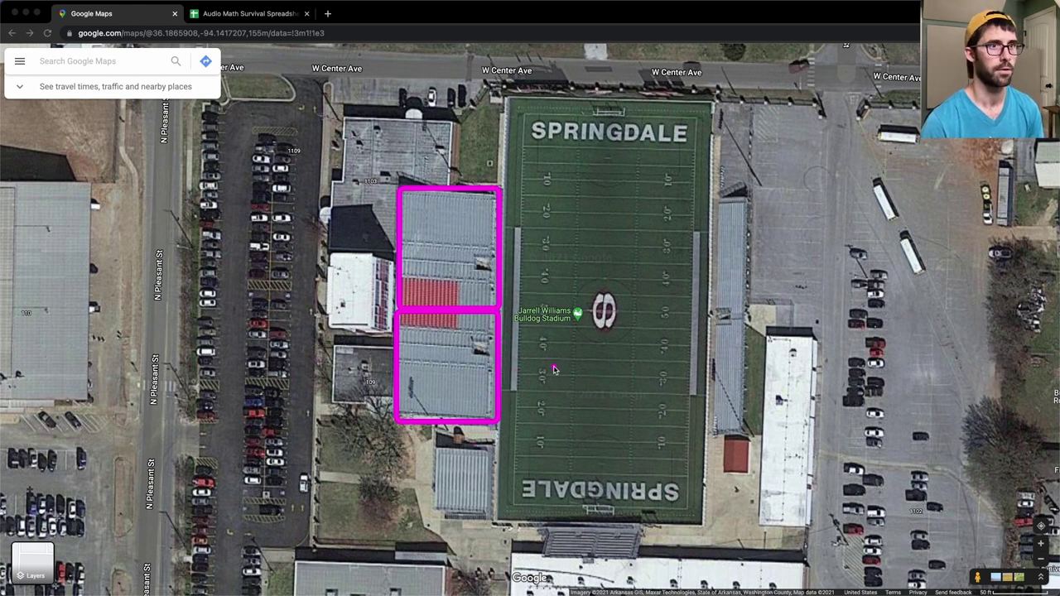
drag(555, 370, 476, 308)
drag(560, 371, 474, 443)
key(super+z)
key(super+z)
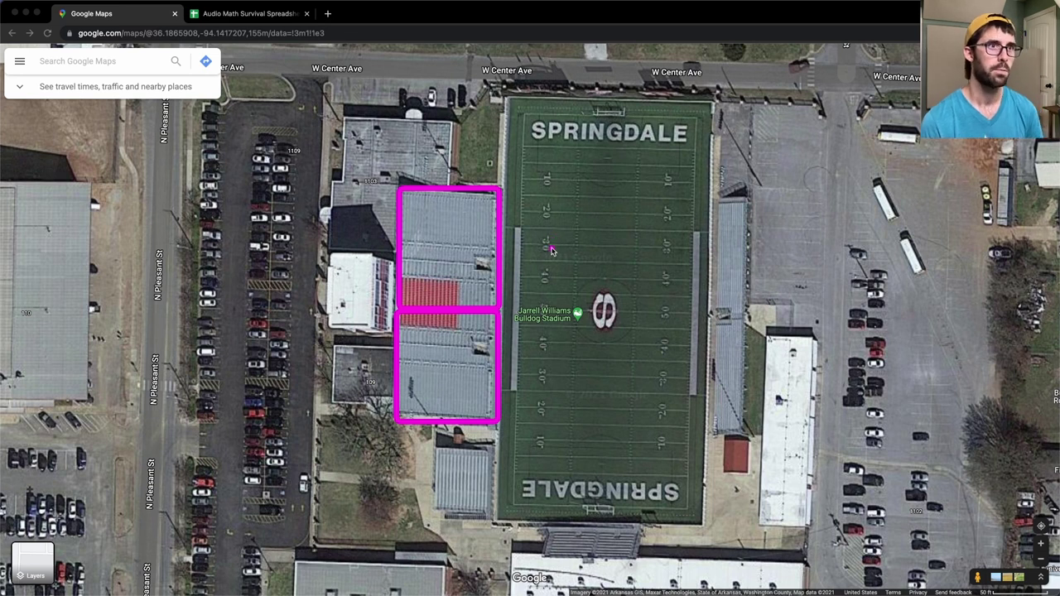
Draw leftward arrows from the field into the upper and lower boxed stand sections
drag(545, 257, 404, 252)
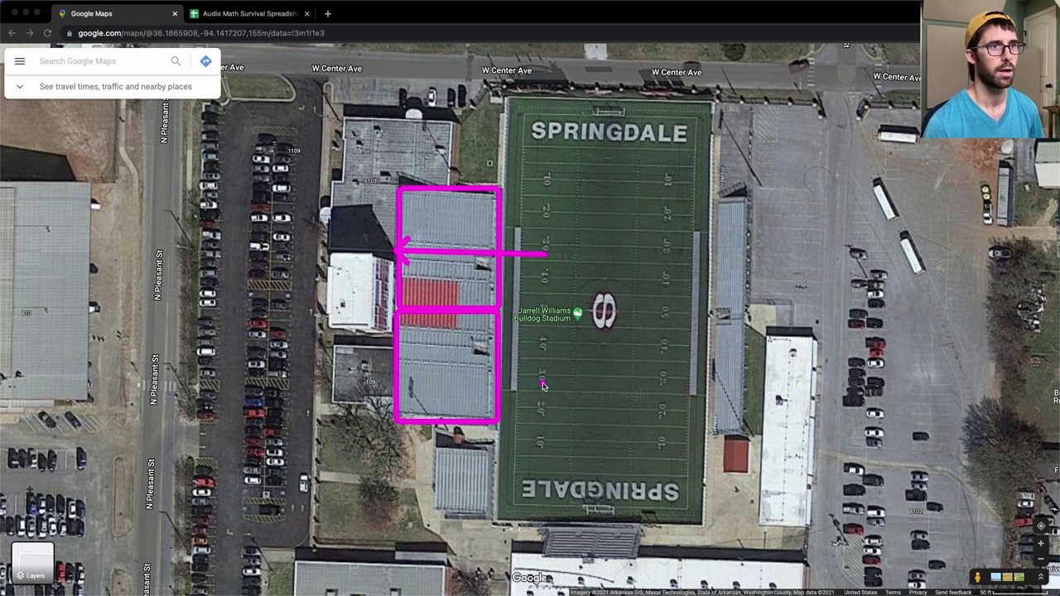
drag(542, 386, 398, 386)
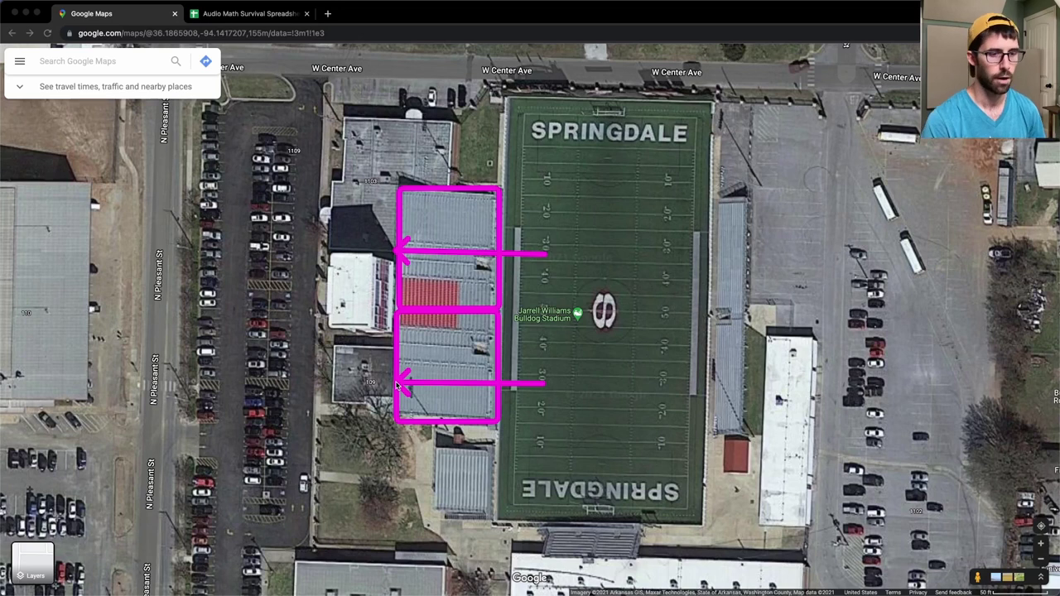
Switch to EASE Focus 3 in Parallels and sketch the bleachers' rear edge in Side View
key(super+Tab)
key(super+Tab)
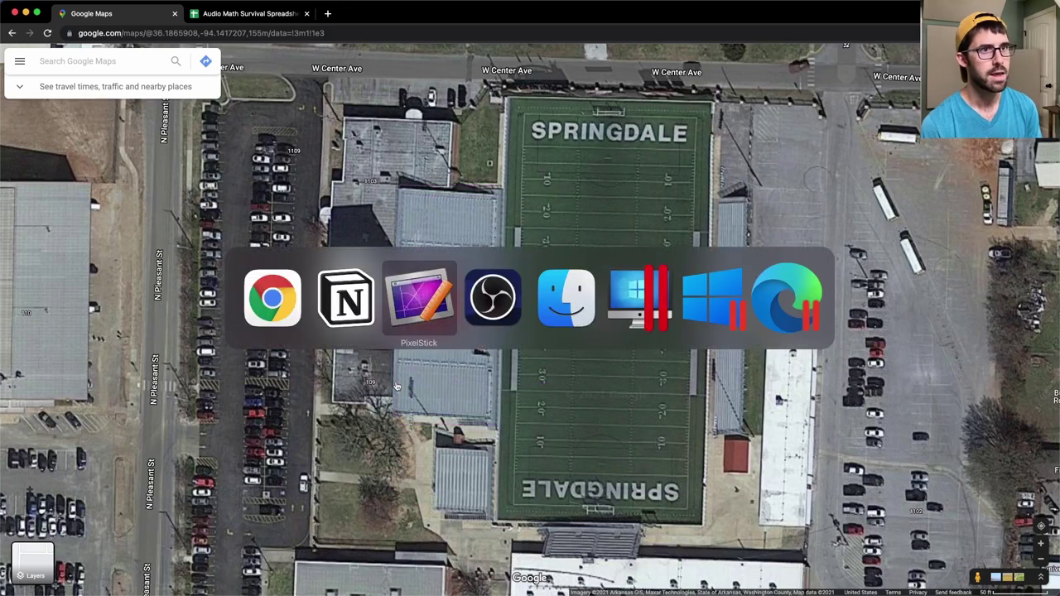
key(super+Tab)
key(super+Tab)
key(super+Tab)
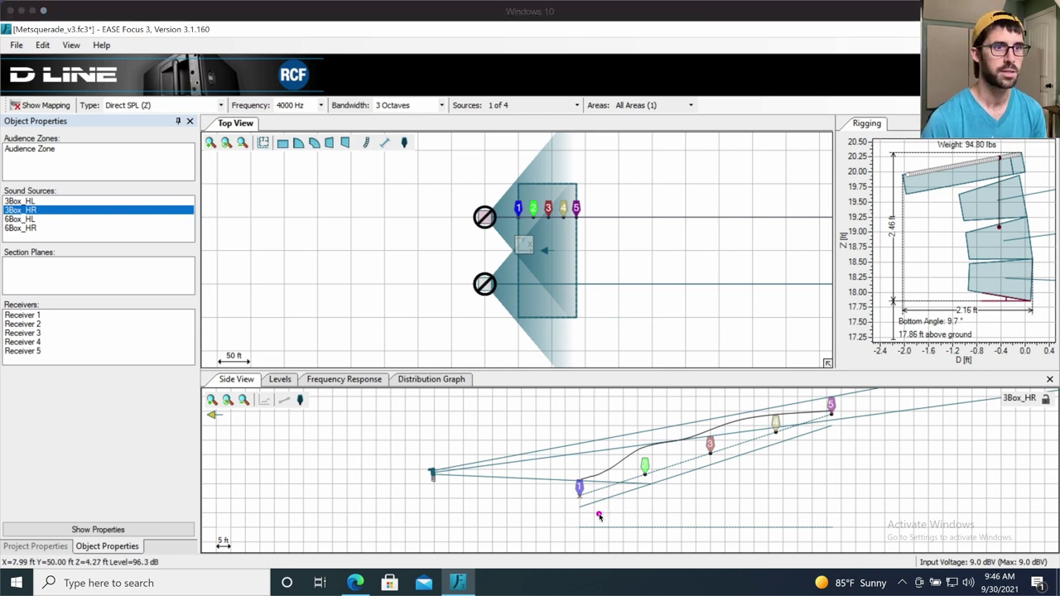
drag(581, 509, 831, 534)
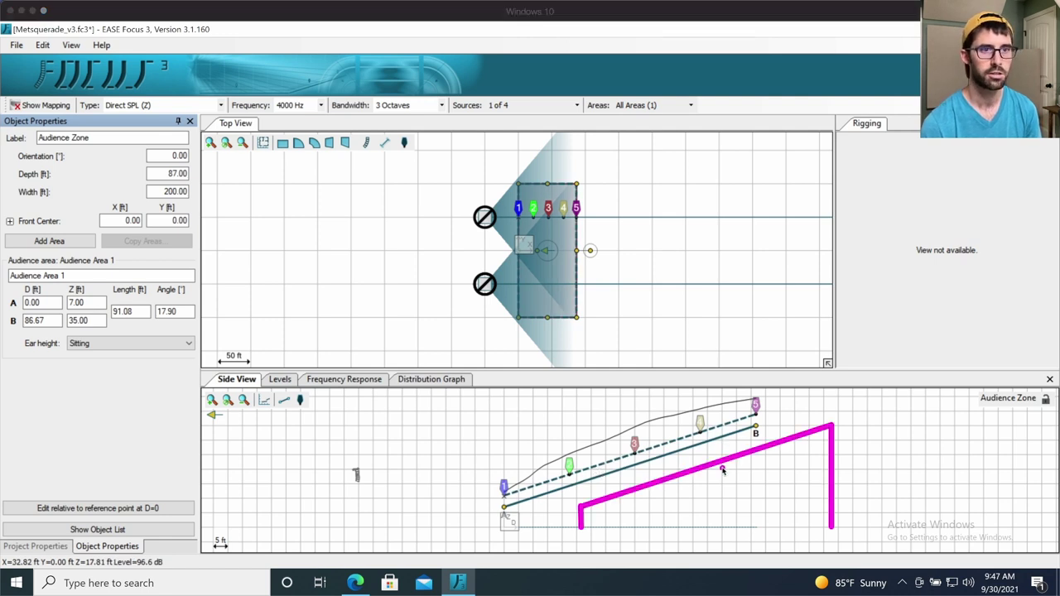
drag(710, 466, 636, 469)
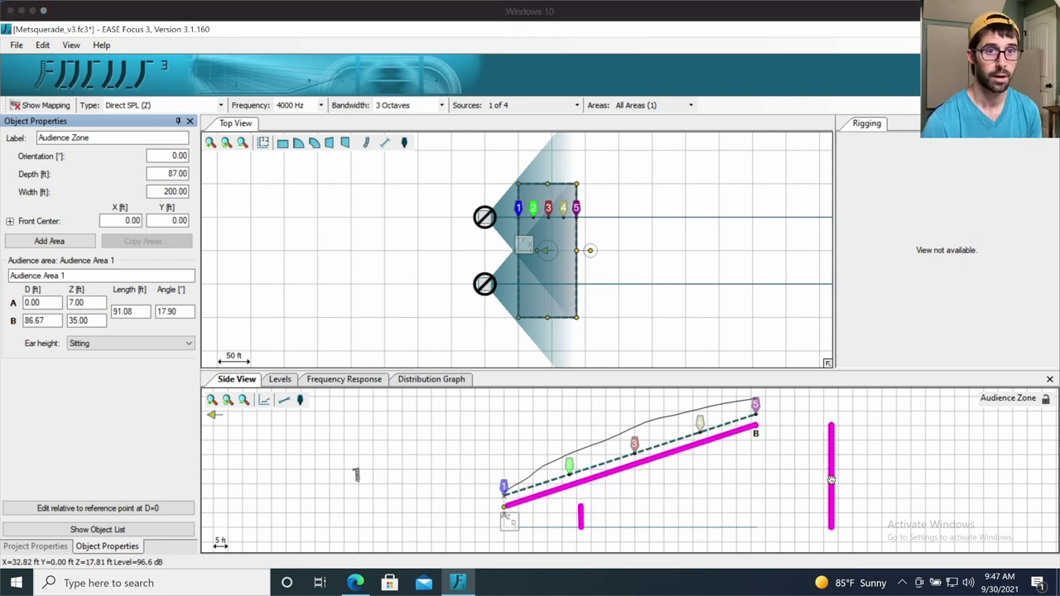
drag(831, 479, 756, 480)
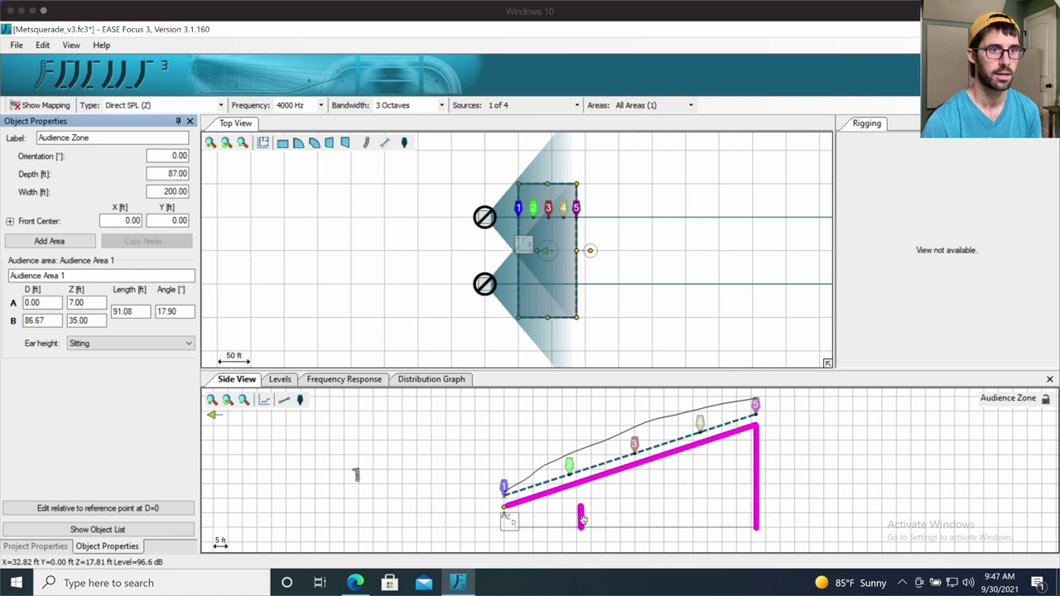
drag(582, 519, 504, 520)
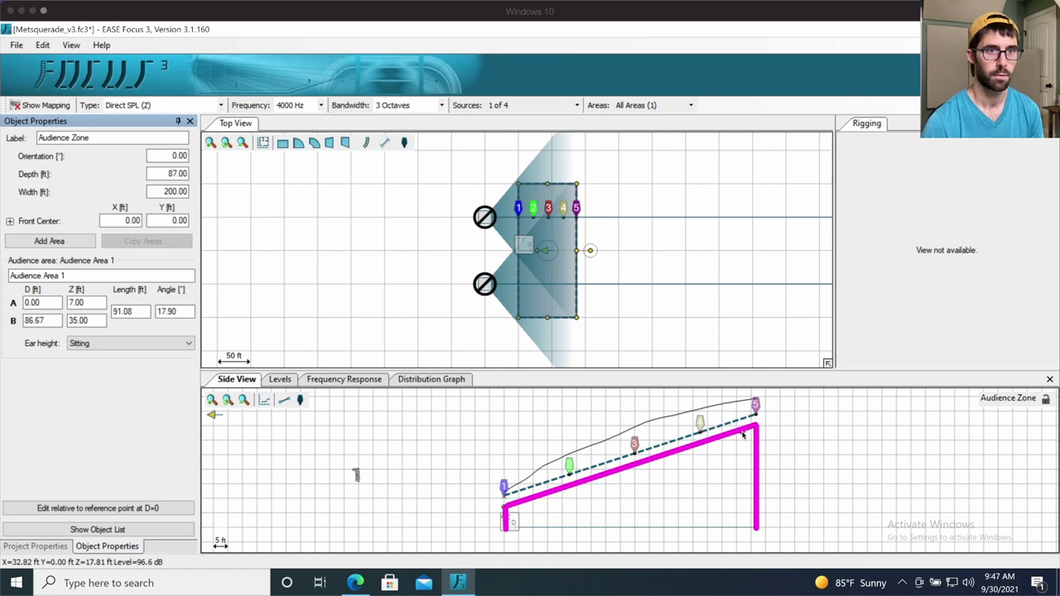
click(504, 500)
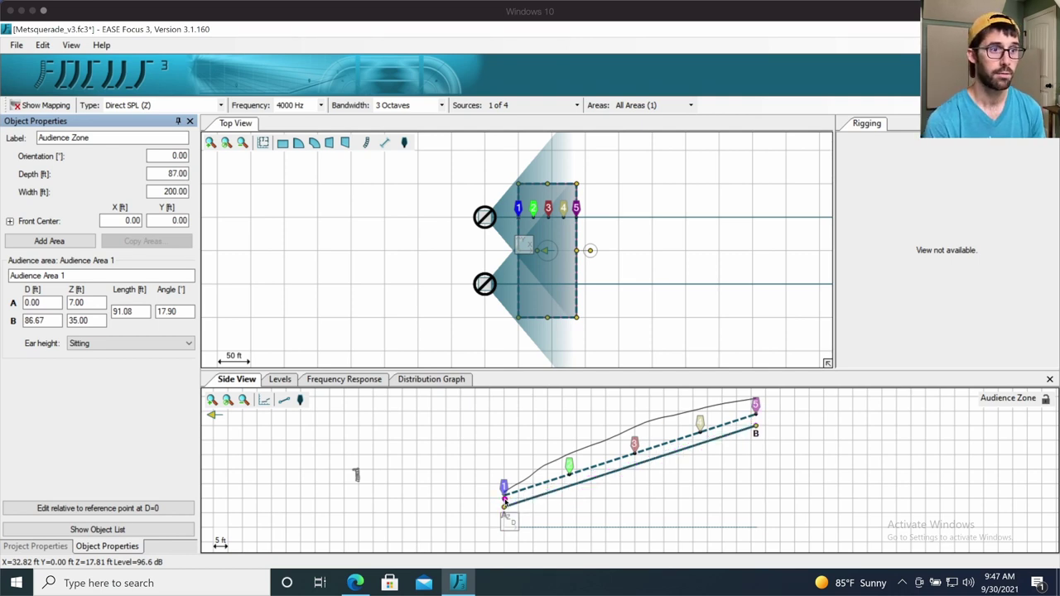
click(504, 500)
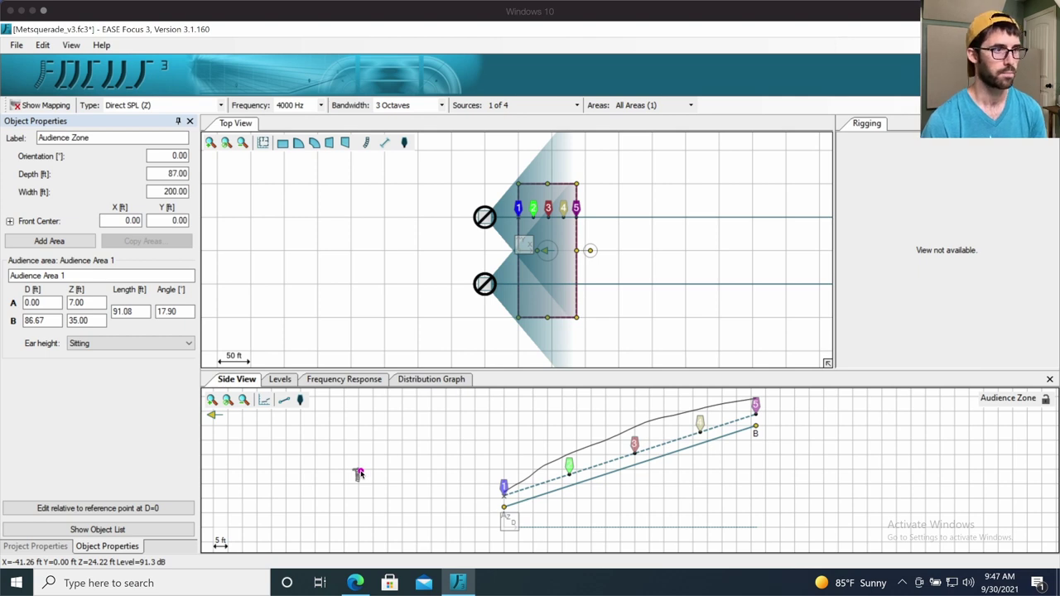
mouse_move(359, 474)
mouse_down()
mouse_move(585, 426)
mouse_move(756, 406)
mouse_up()
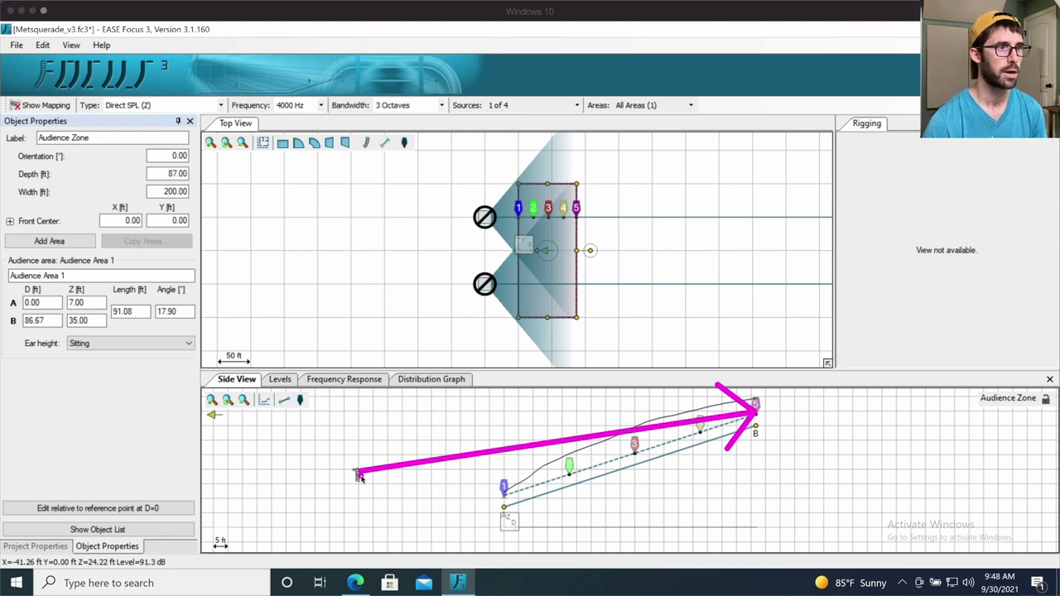
drag(360, 474, 501, 495)
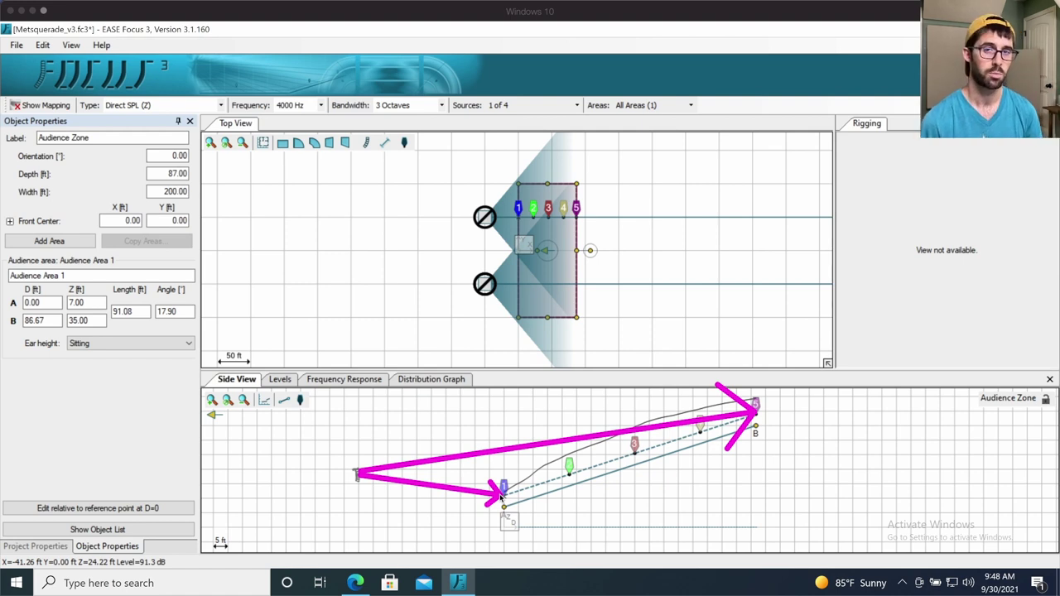
key(Escape)
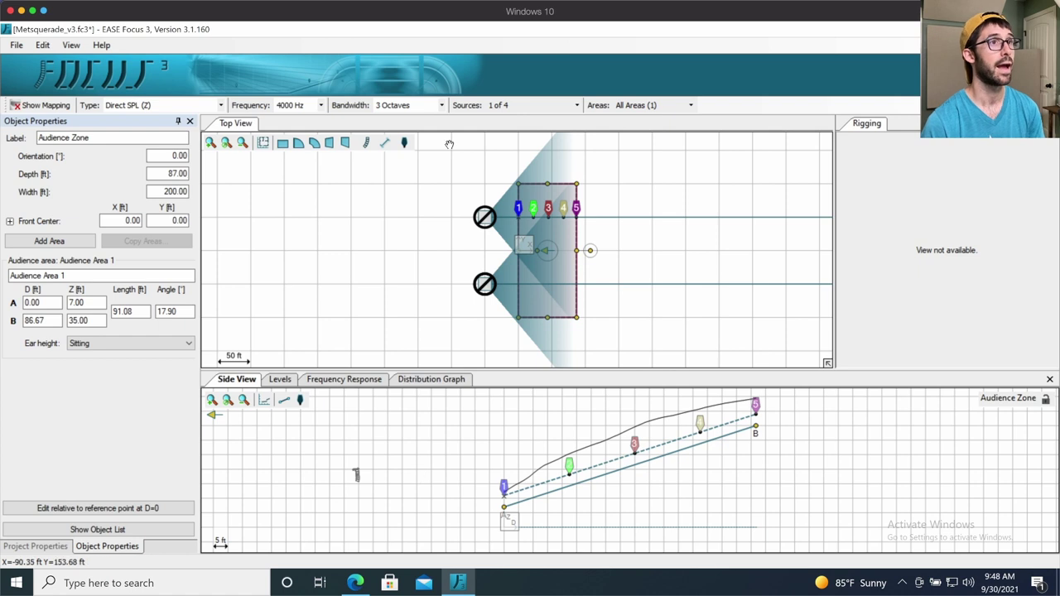
Show the Object List and step through Sound Sources to select the 3Box_HL array
click(119, 529)
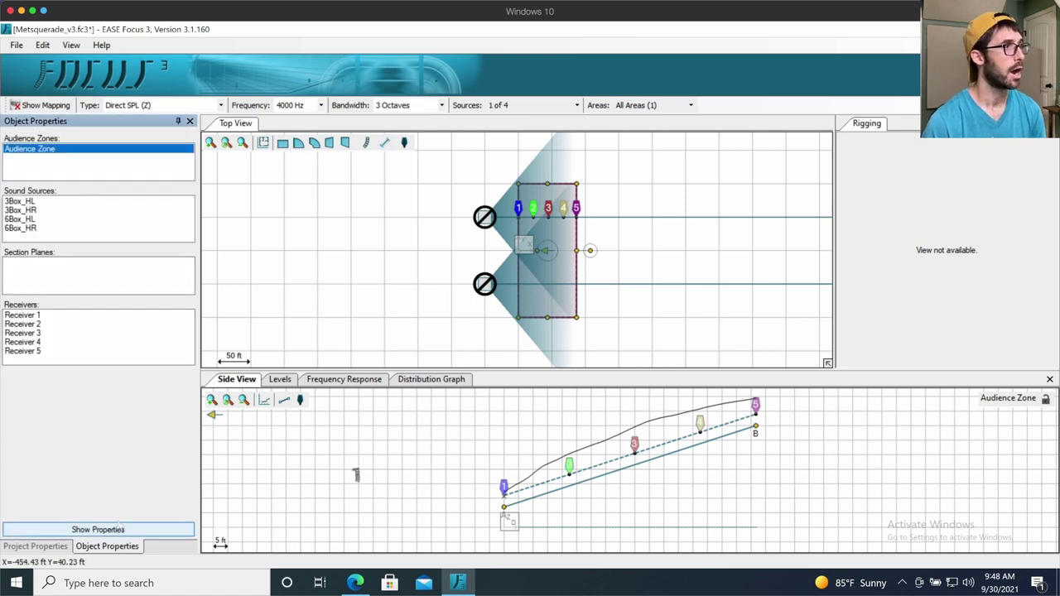
click(18, 202)
key(Down)
key(Down)
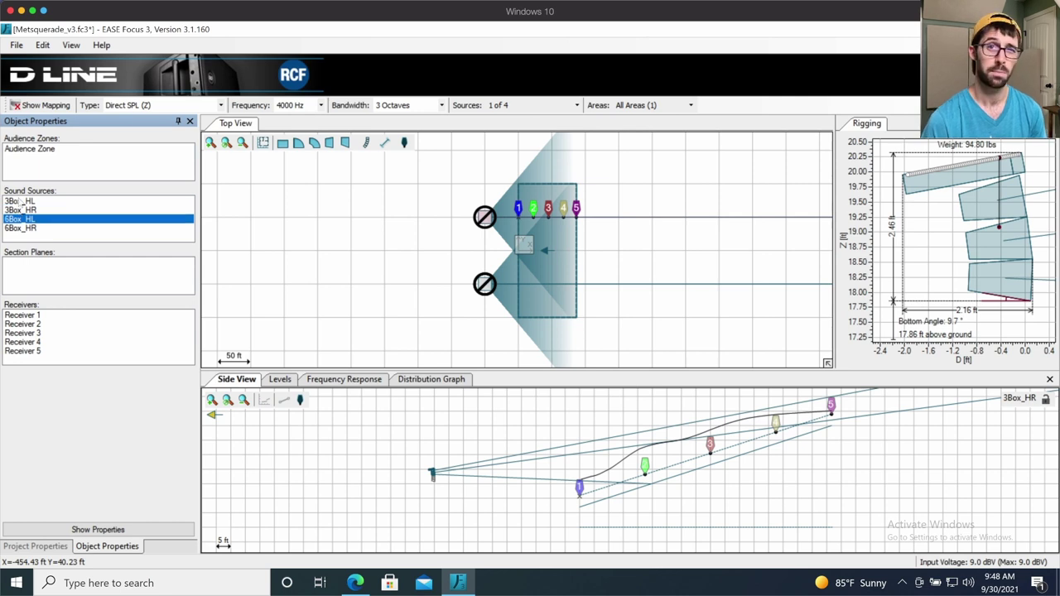
key(Down)
key(Up)
key(Up)
key(Up)
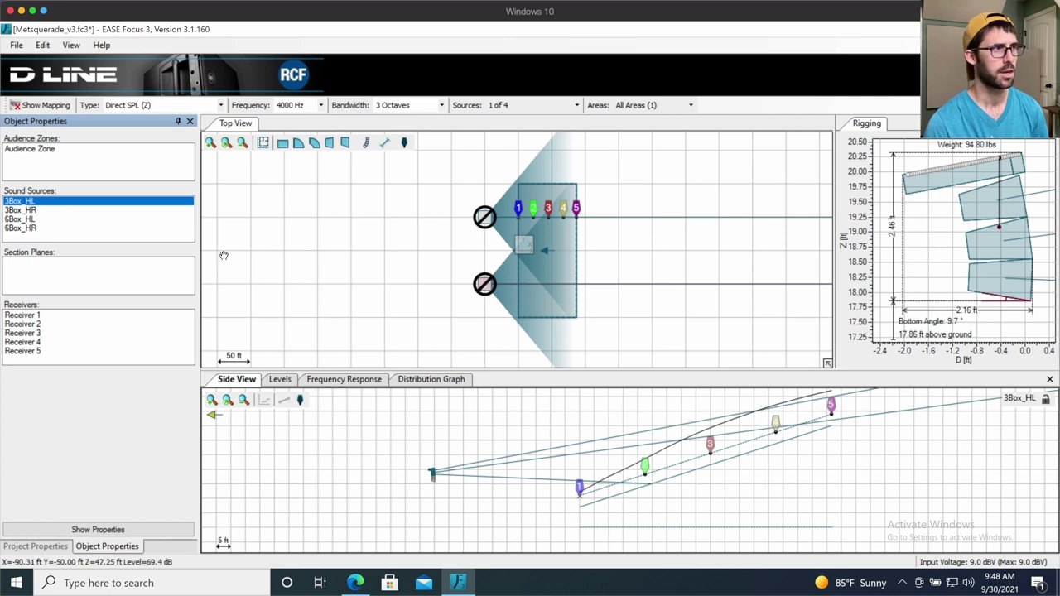
Review 3Box_HL's three HDL6-A cabinets at 0°, 3° and 10°, leaving cabinet 3 at 10°
click(110, 532)
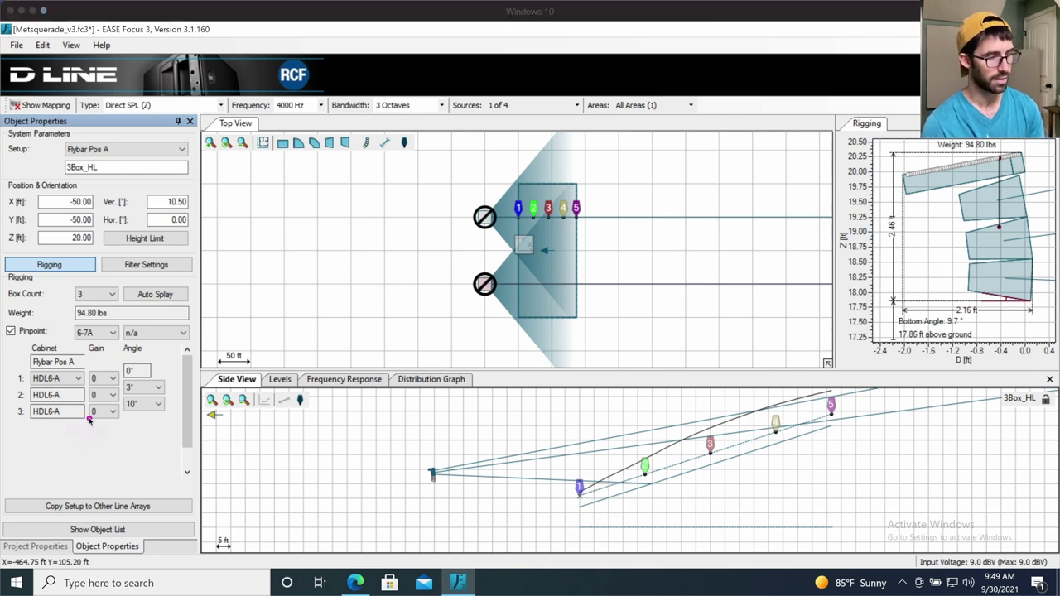
drag(20, 366, 93, 474)
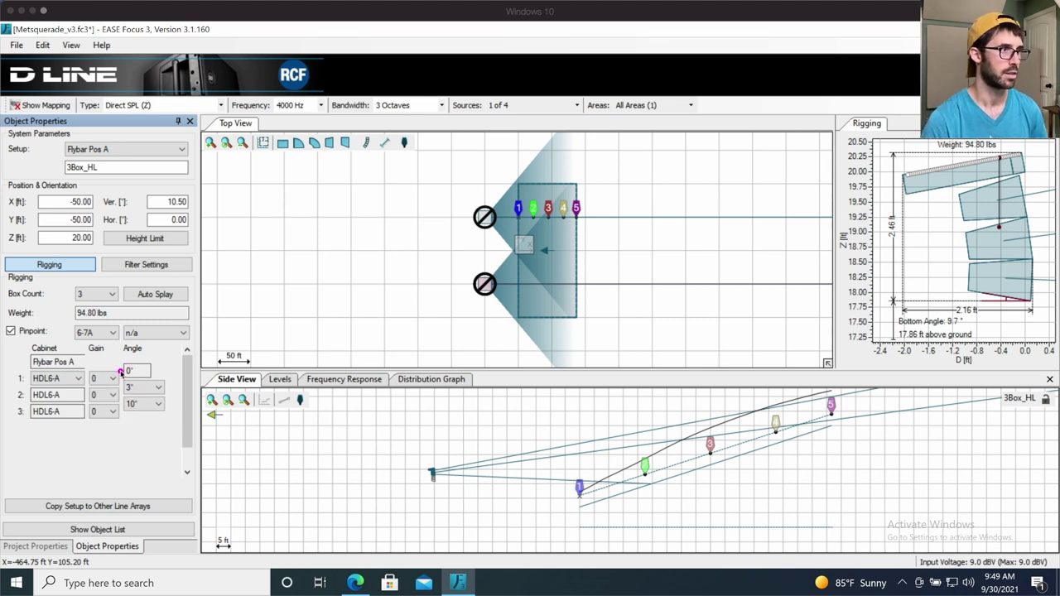
mouse_move(120, 375)
mouse_down()
mouse_move(138, 379)
mouse_move(125, 418)
mouse_move(172, 421)
mouse_up()
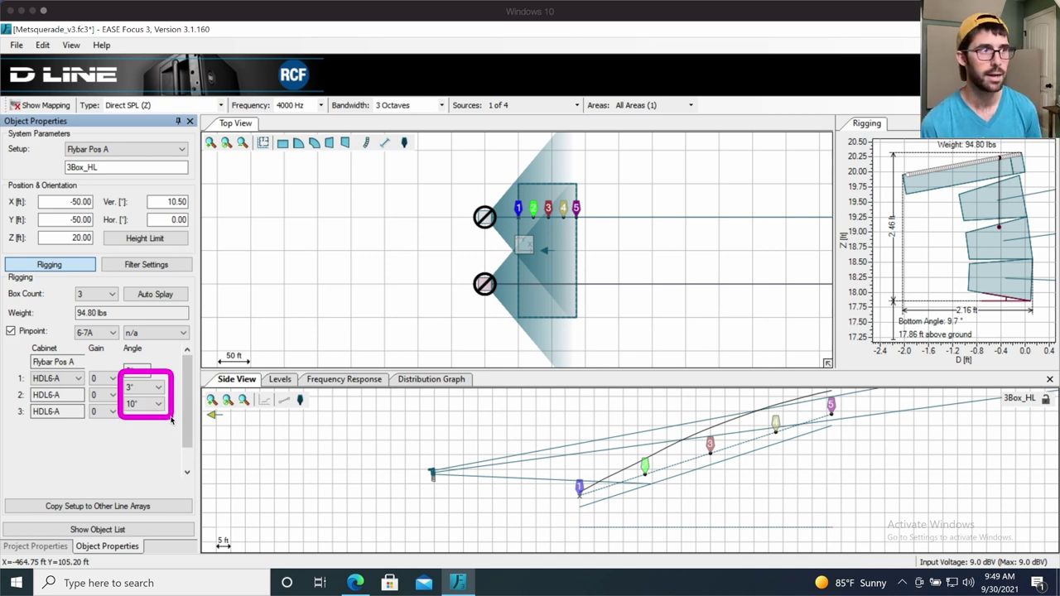
click(157, 404)
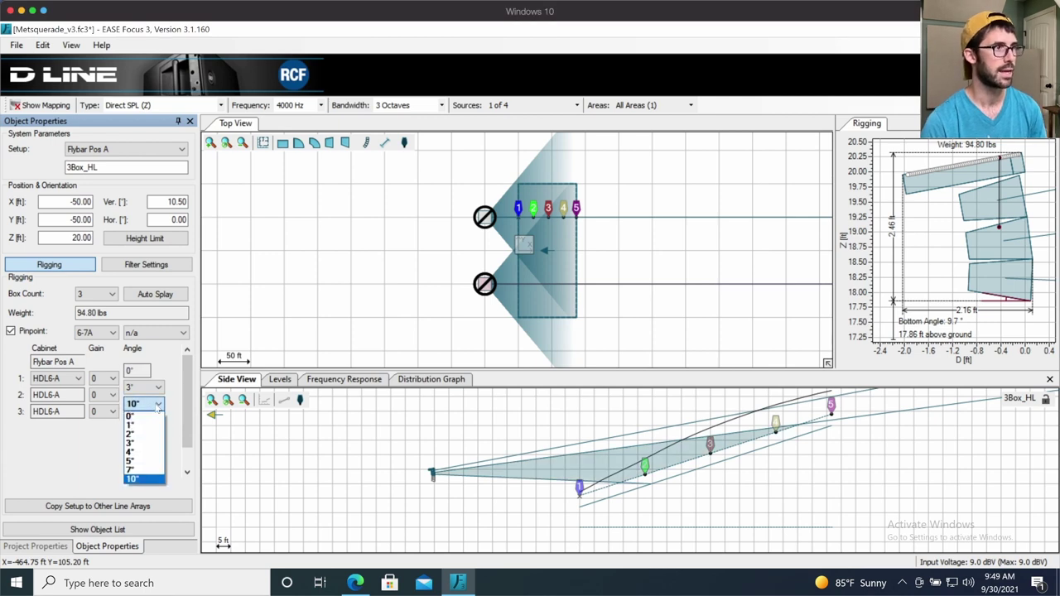
click(158, 404)
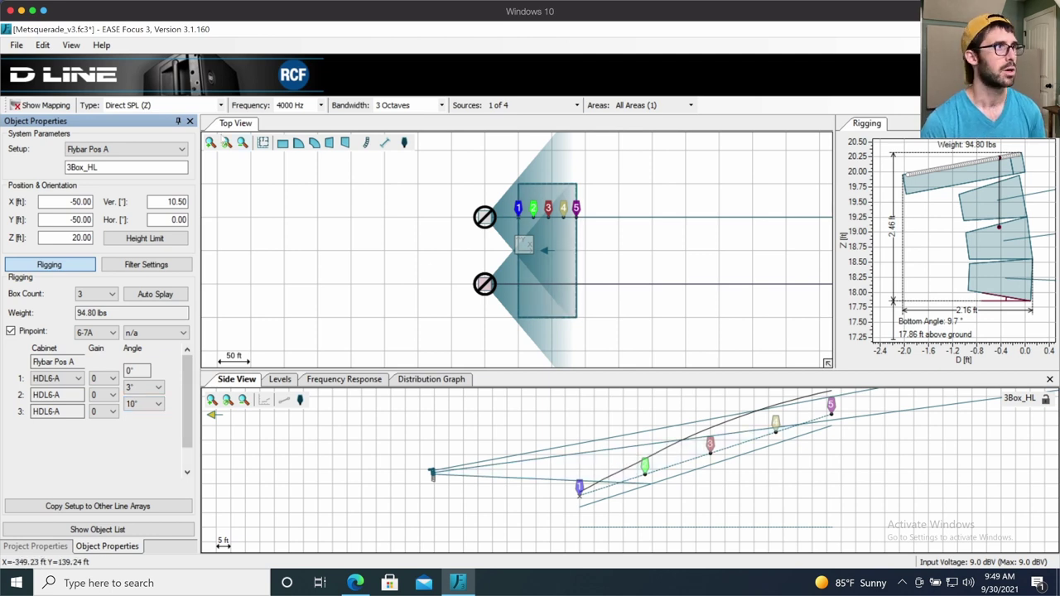
Render the SPL coverage map, hide it, and mark coverage spreading up and down from the array
click(57, 106)
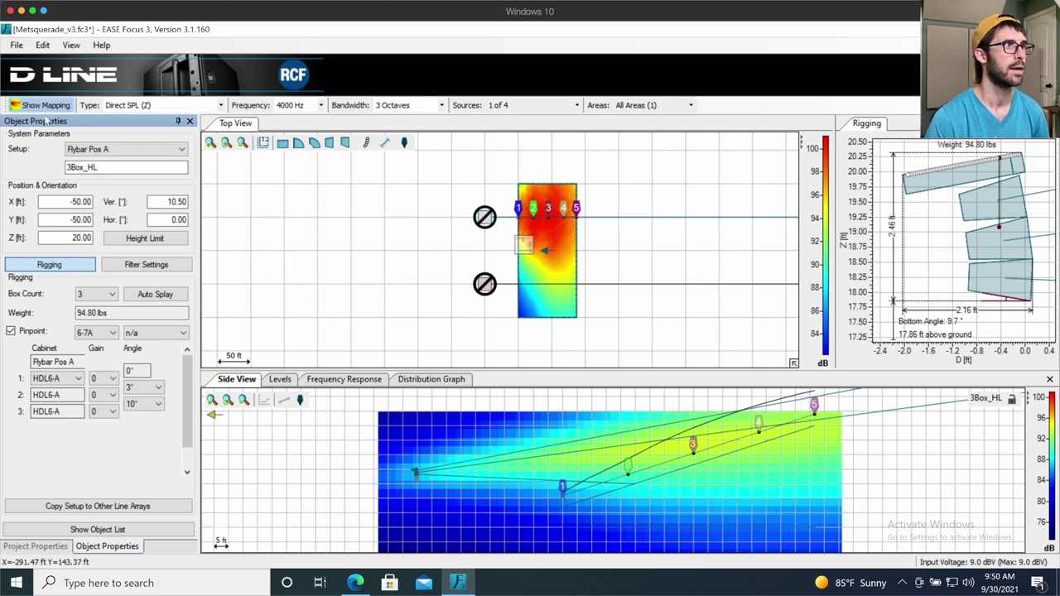
key(ctrl+m)
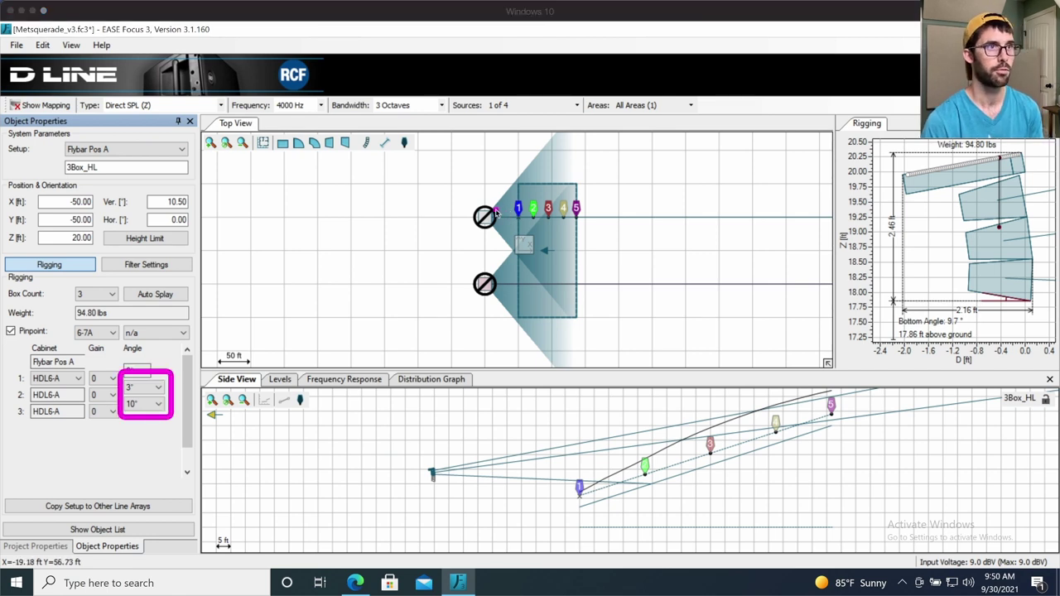
drag(494, 210, 559, 134)
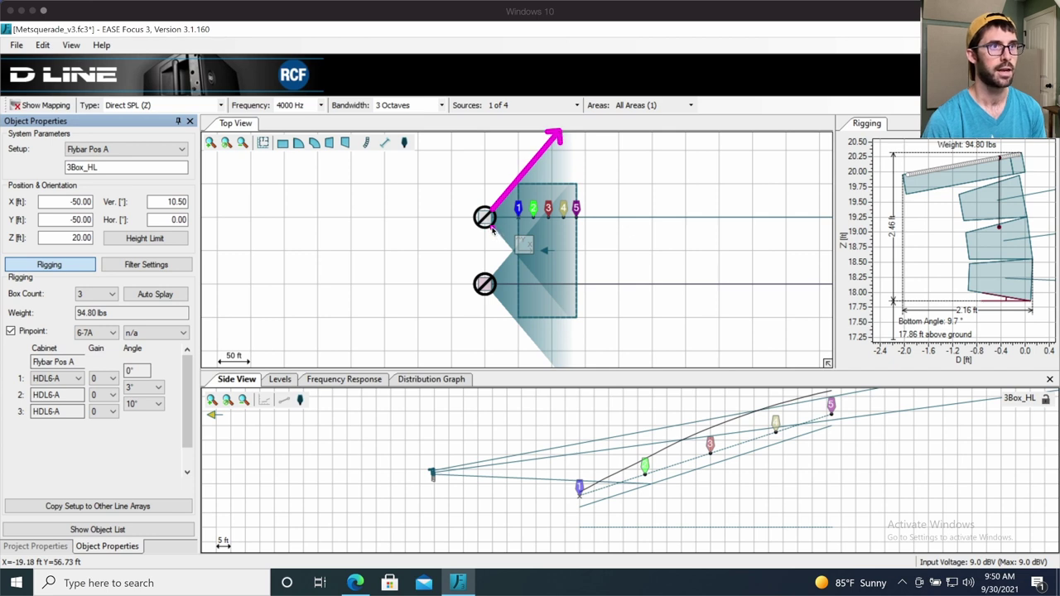
drag(495, 227, 581, 330)
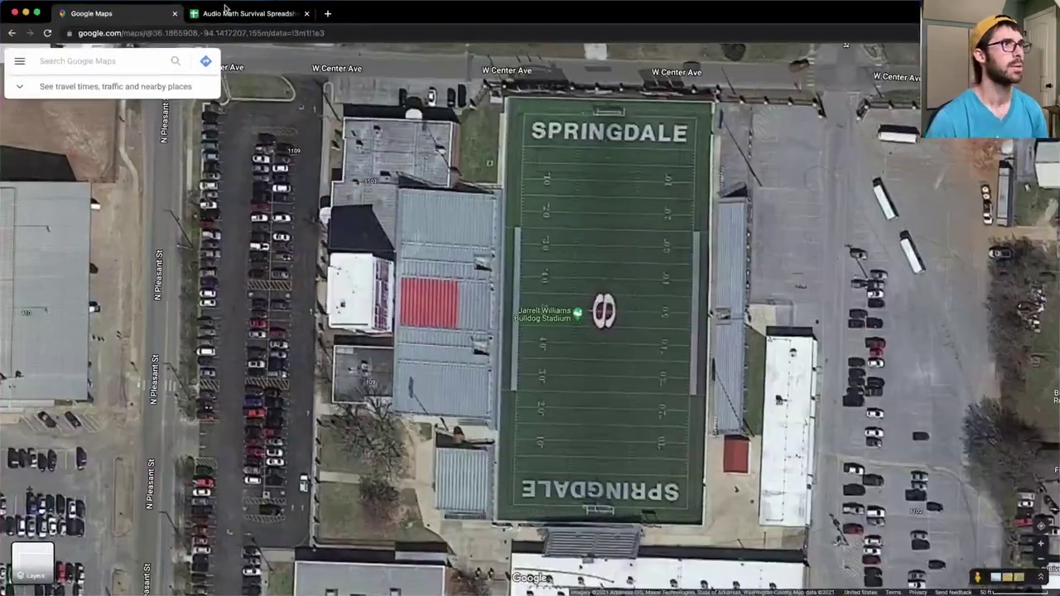
Inspect the 100° coverage angle and LAR 1.53 cells, then mark the coverage width
click(225, 12)
scroll(207, 267, up, 3)
scroll(207, 266, down, 9)
click(145, 353)
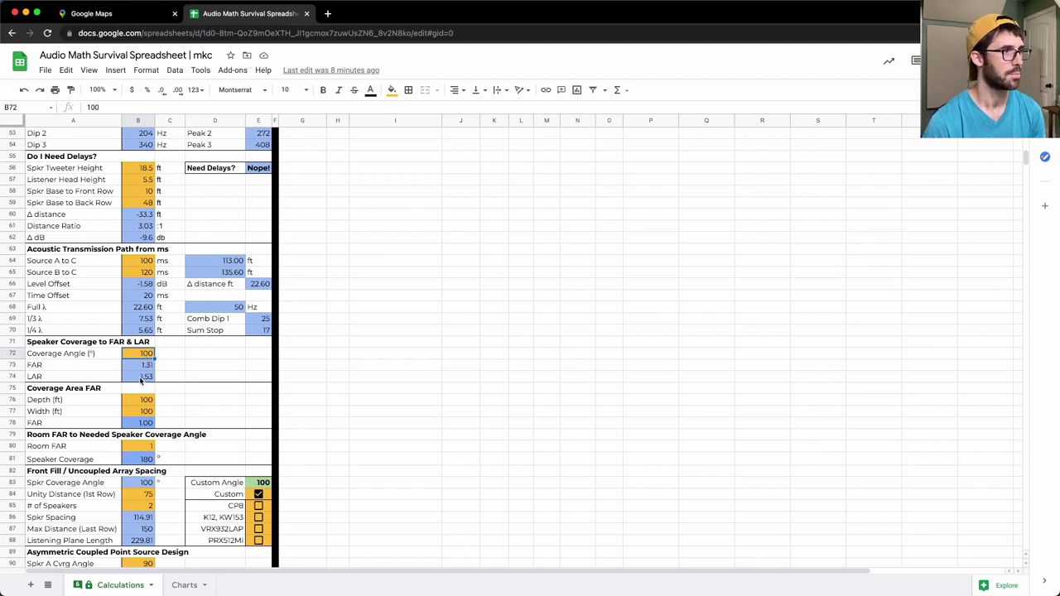
click(141, 377)
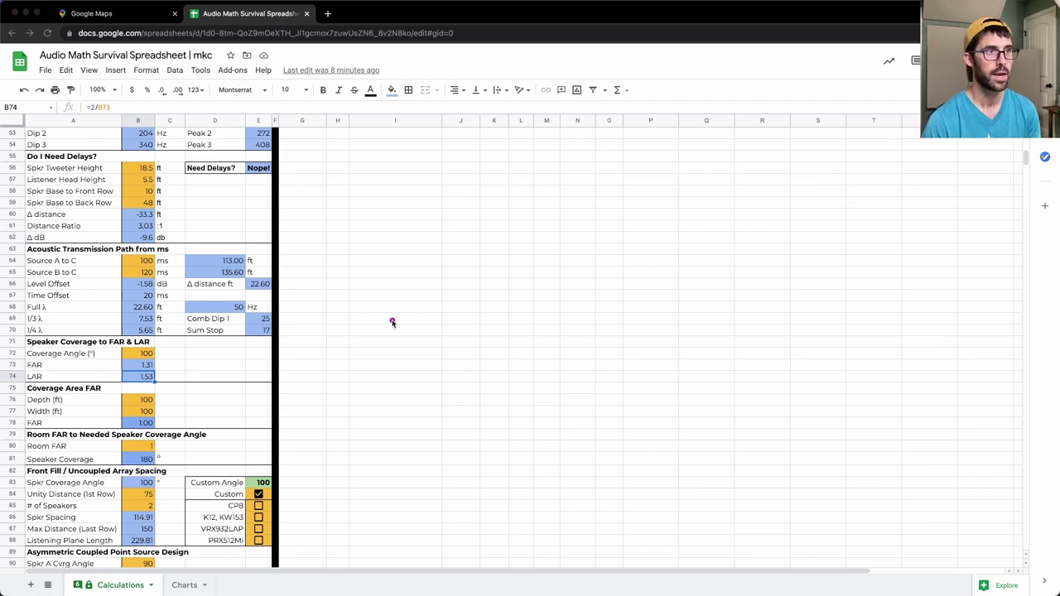
drag(381, 315, 696, 315)
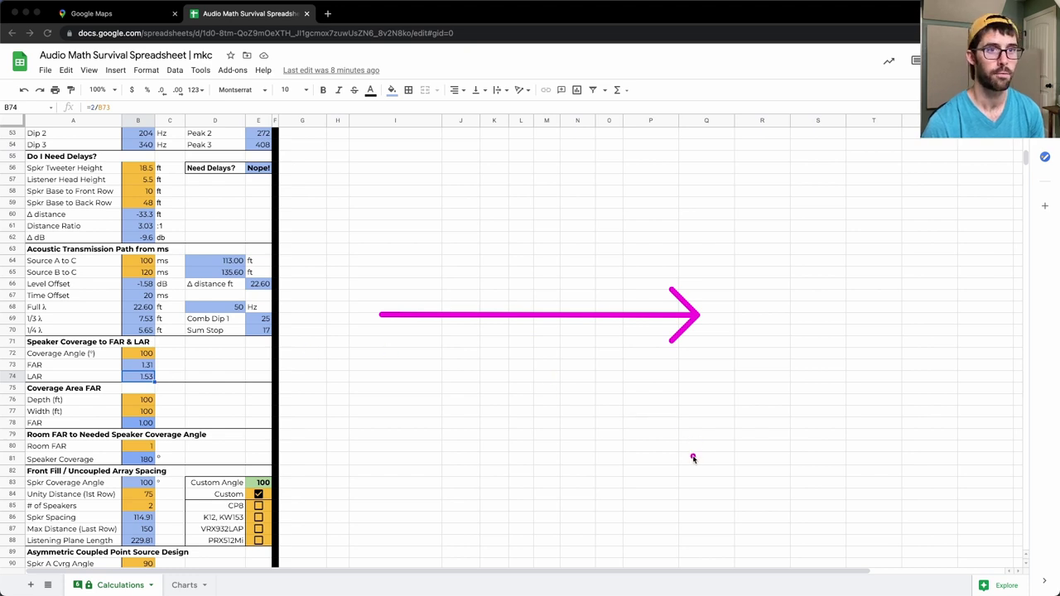
drag(696, 531, 696, 73)
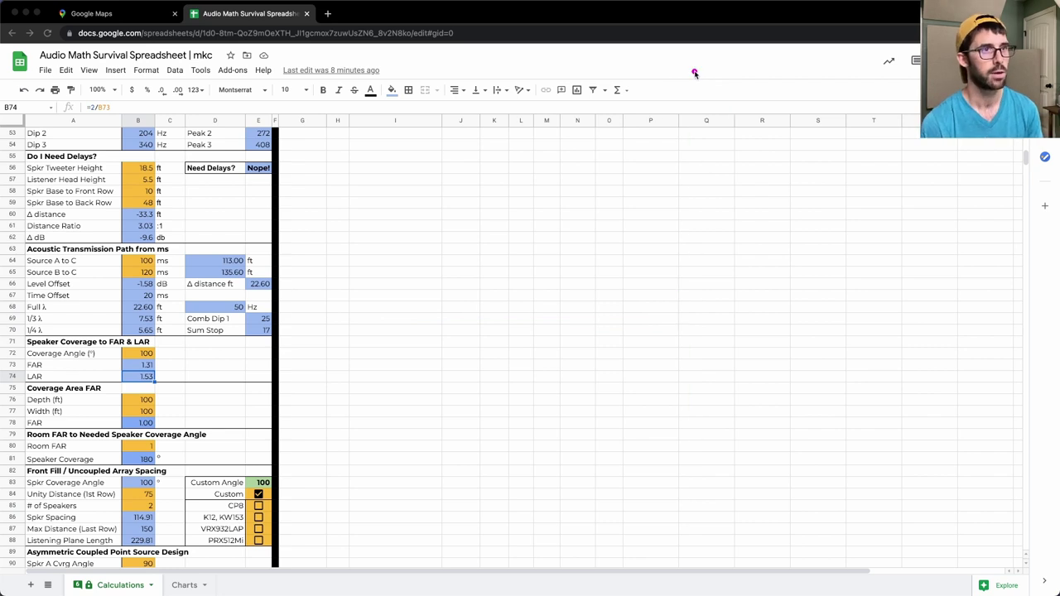
key(super+Tab)
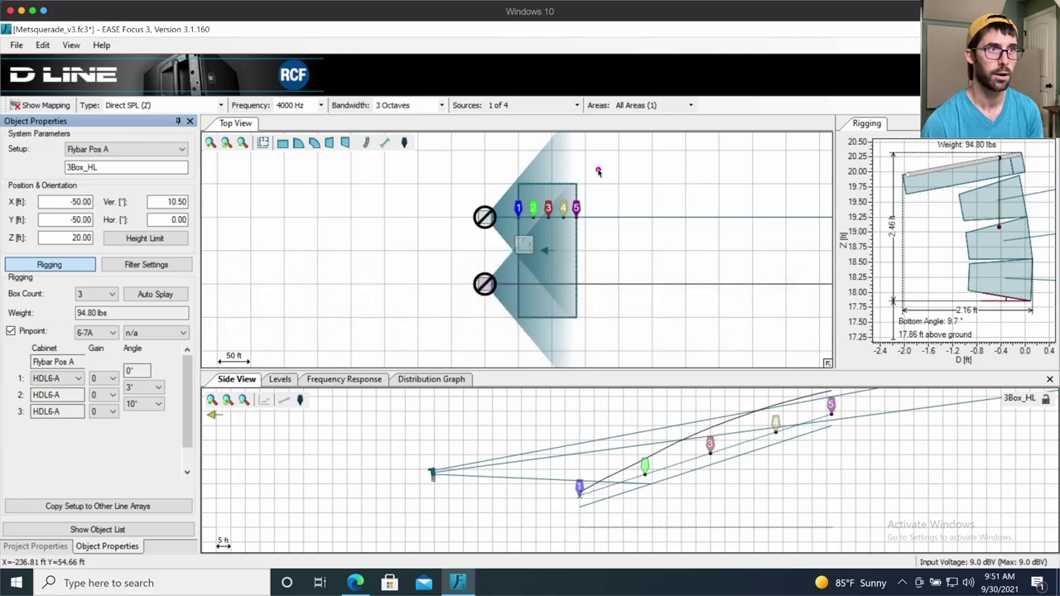
drag(492, 220, 551, 219)
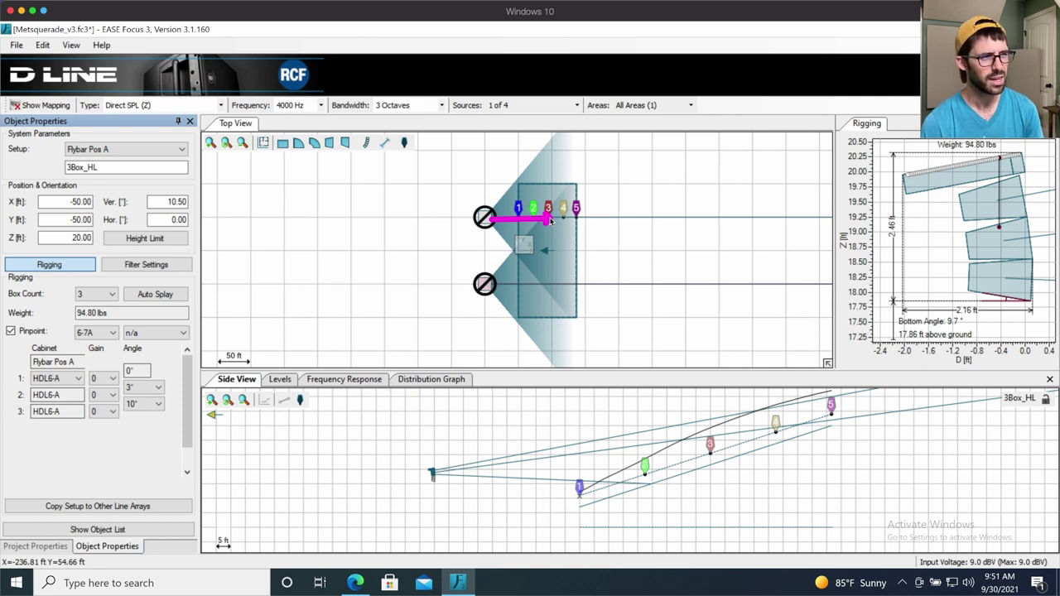
key(super+space)
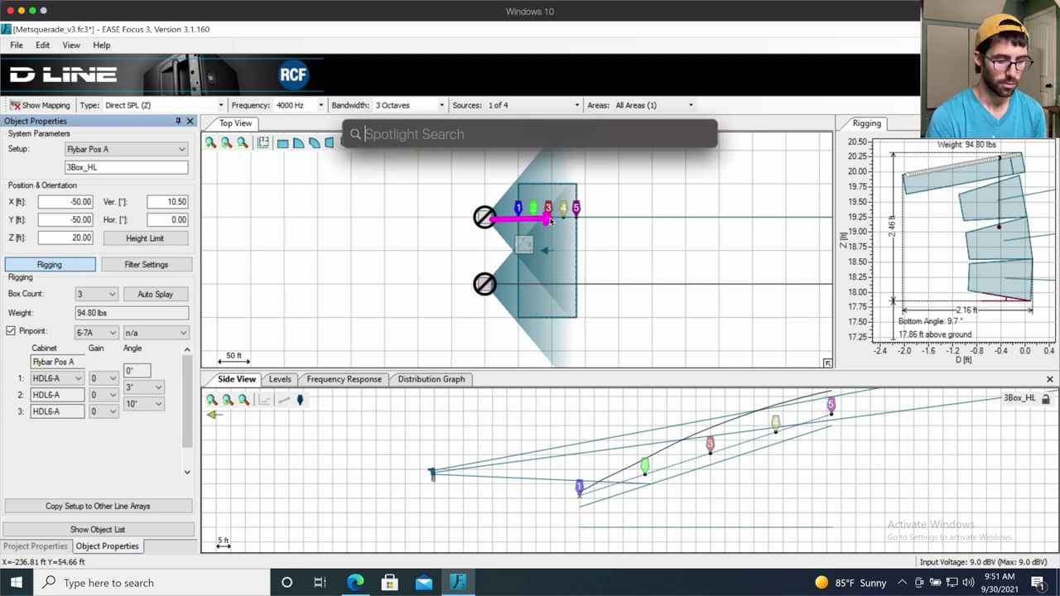
text(75*1.53)
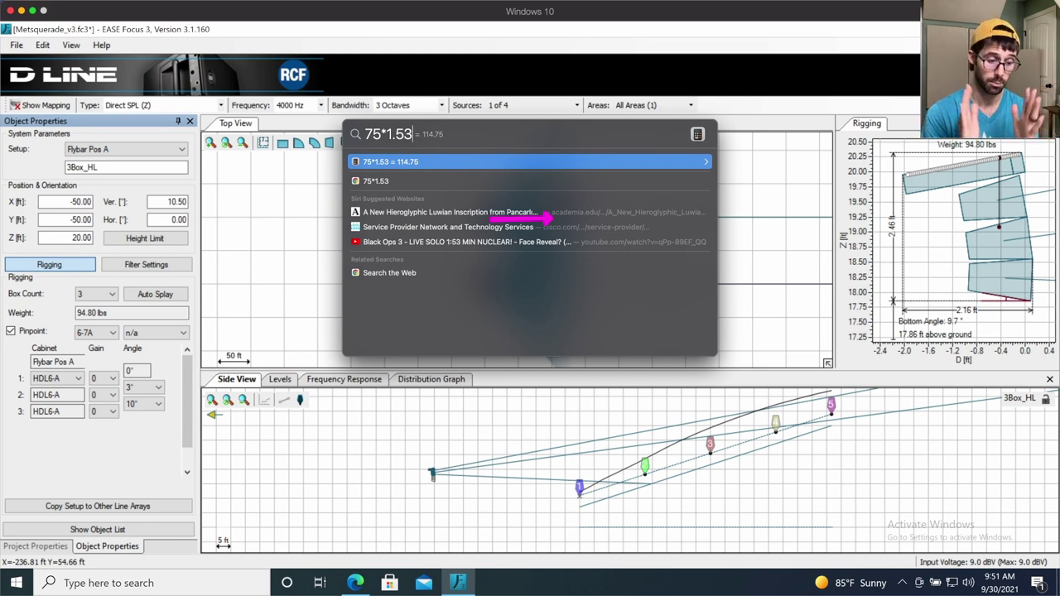
key(Escape)
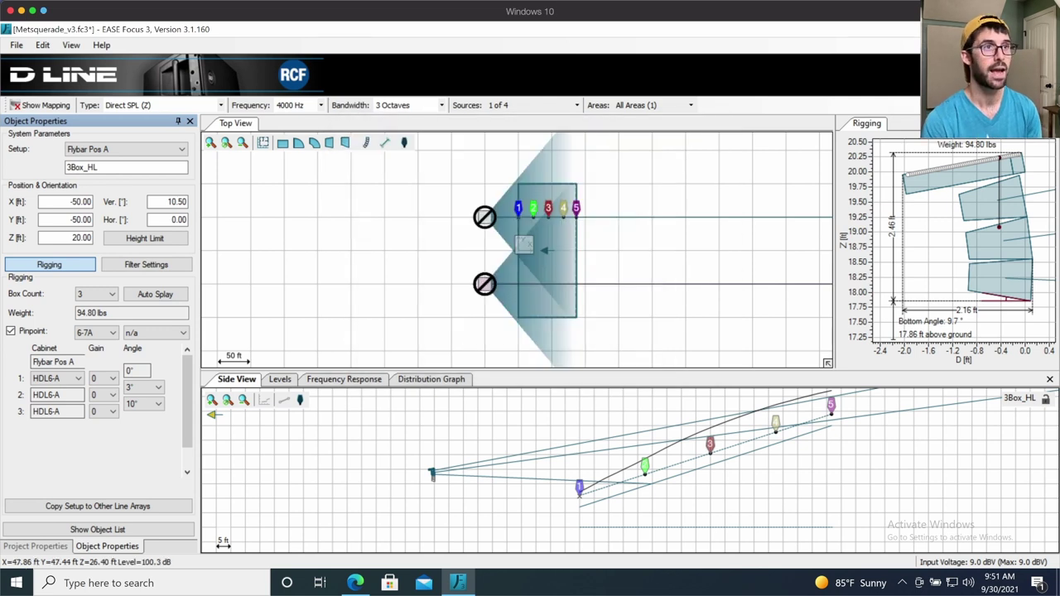
In the top view, point from the source to listener point 3 and outline the listener points
drag(487, 218, 552, 218)
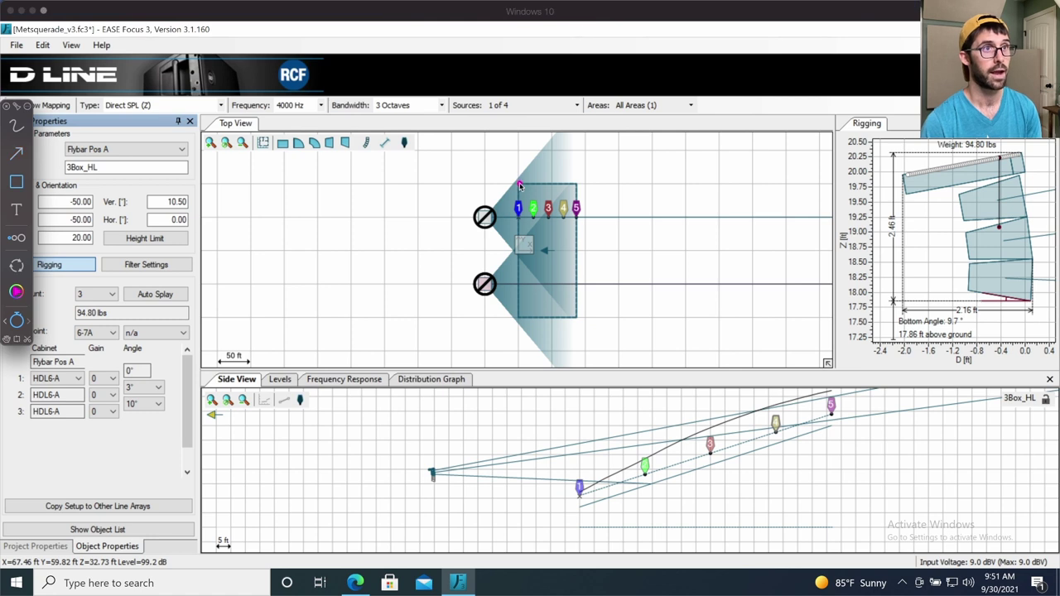
mouse_move(518, 184)
mouse_down()
mouse_move(576, 250)
mouse_move(563, 273)
mouse_move(578, 318)
mouse_up()
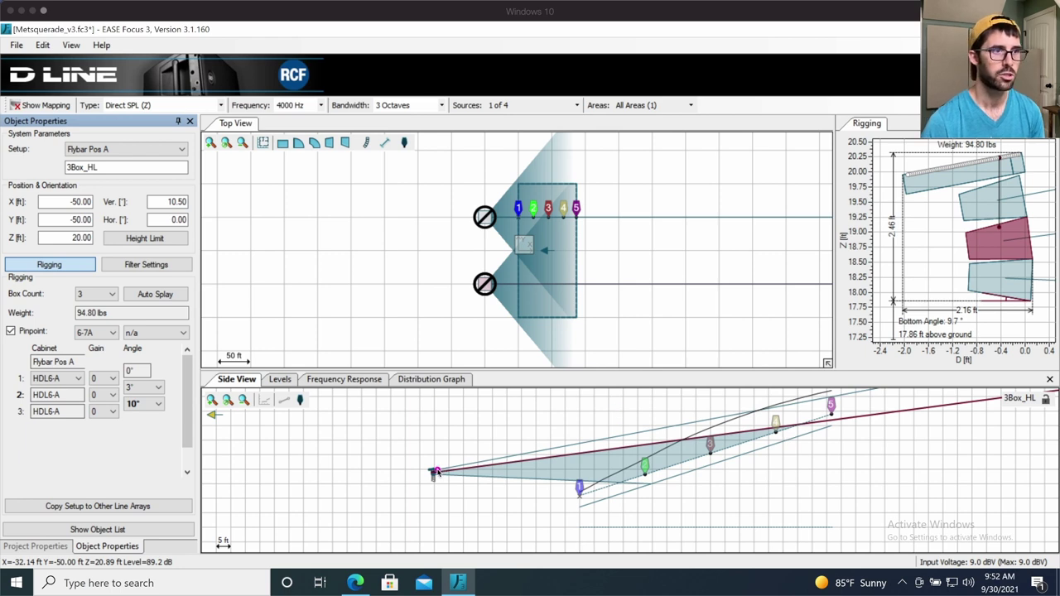
mouse_move(439, 472)
mouse_down()
mouse_move(793, 474)
mouse_move(845, 422)
mouse_move(831, 417)
mouse_up()
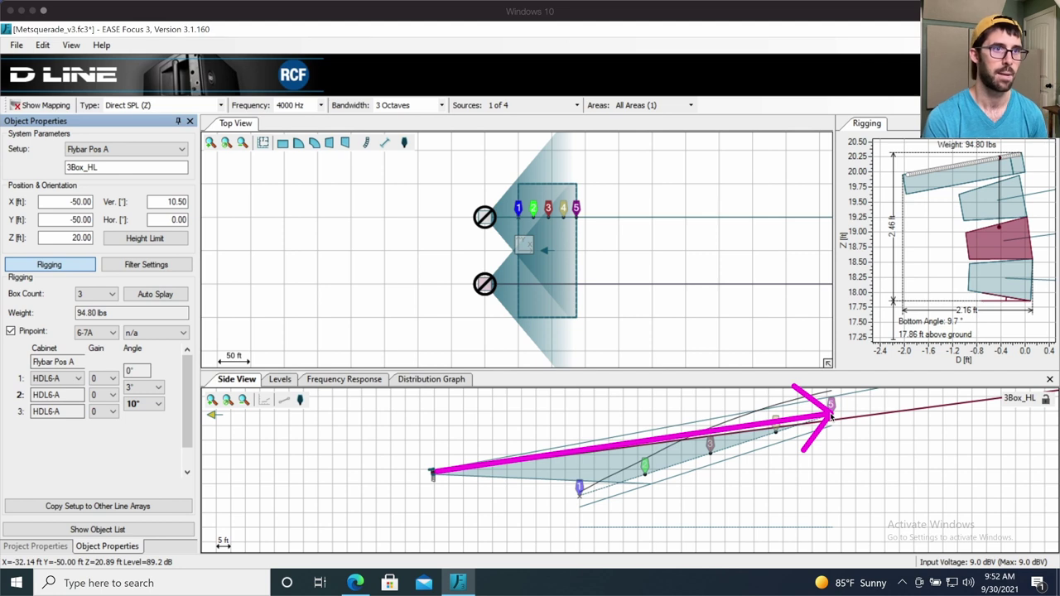
key(Escape)
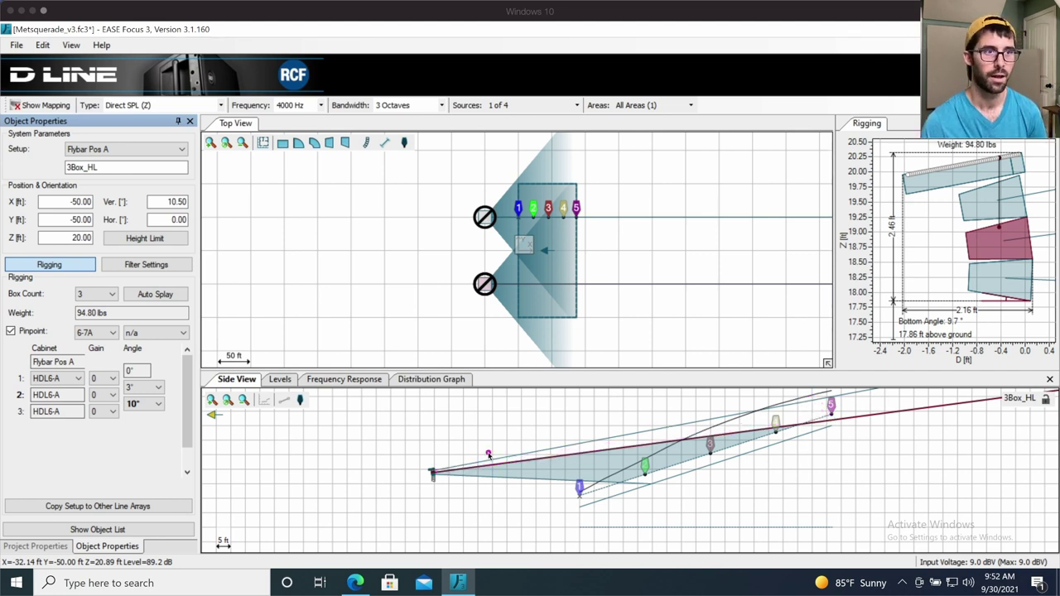
mouse_move(430, 472)
mouse_down()
mouse_move(812, 433)
mouse_move(861, 359)
mouse_move(875, 389)
mouse_up()
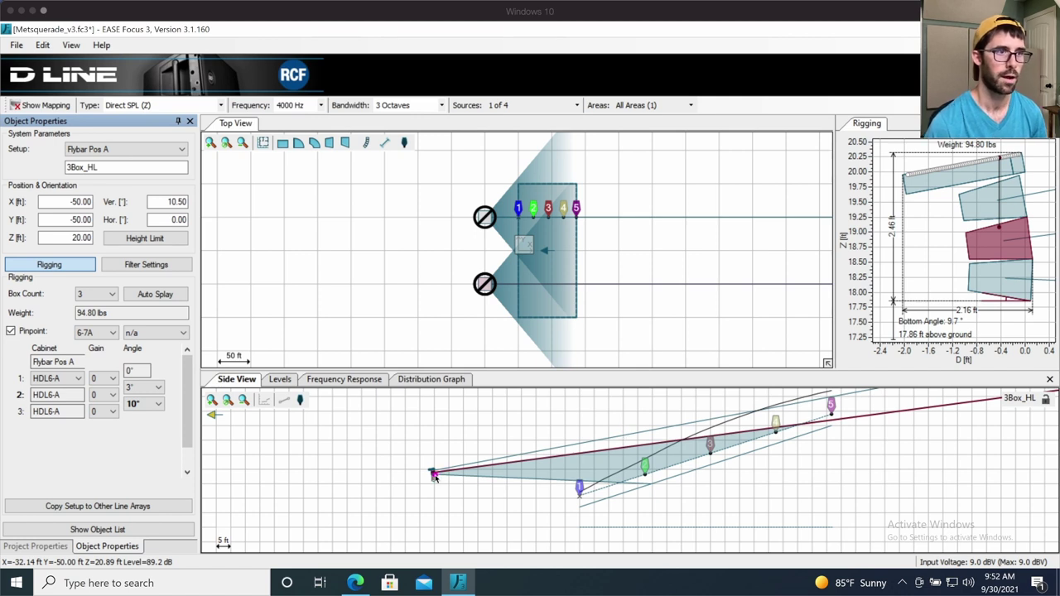
drag(434, 476, 652, 486)
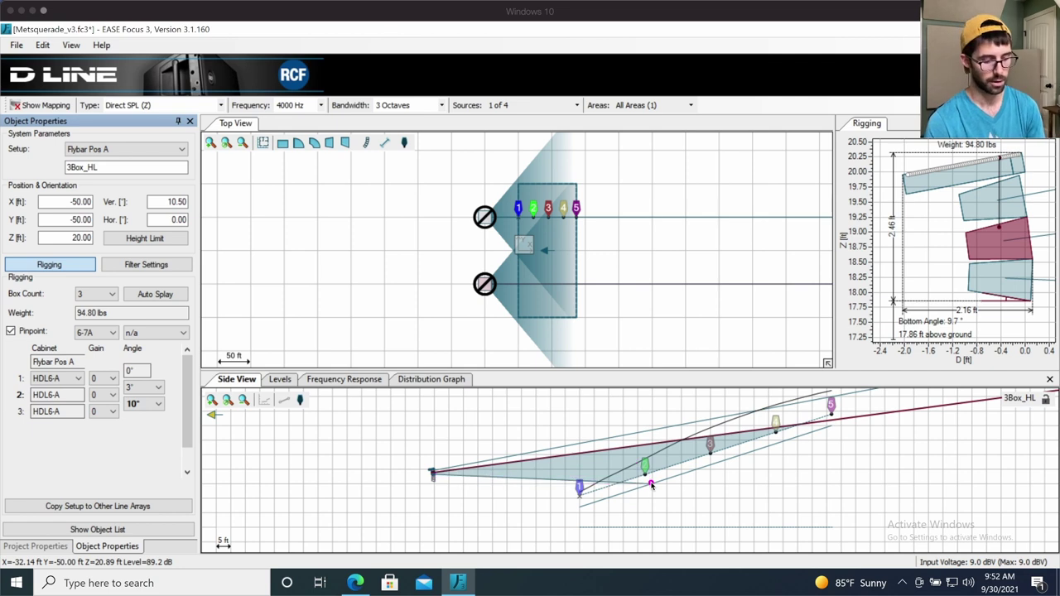
Measure the angle from the array down to listener 1 with PixelStick and check the 18 value in system search
key(alt+space)
text(pixelstick)
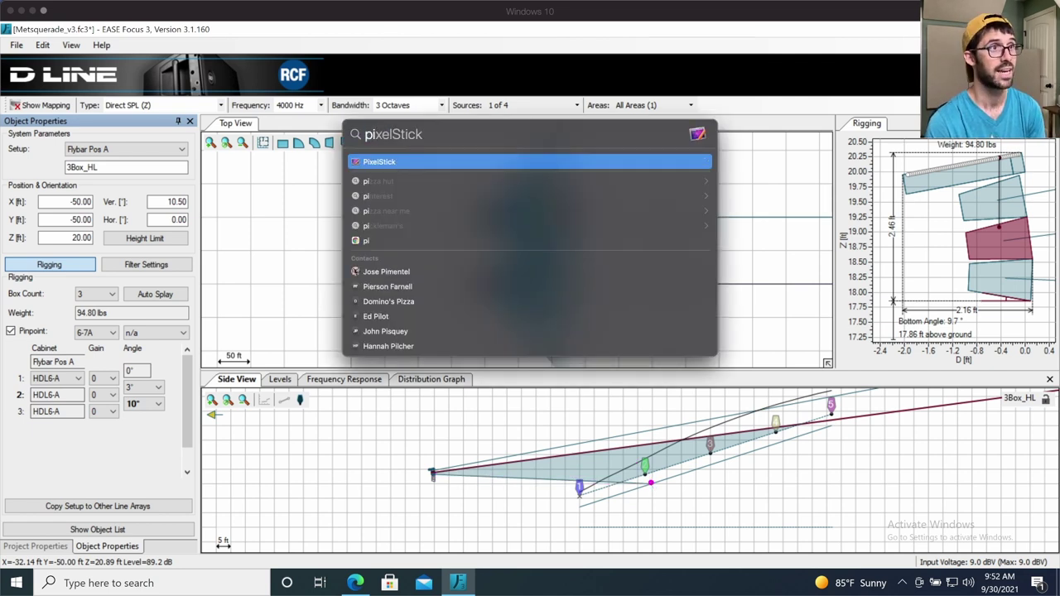
key(Return)
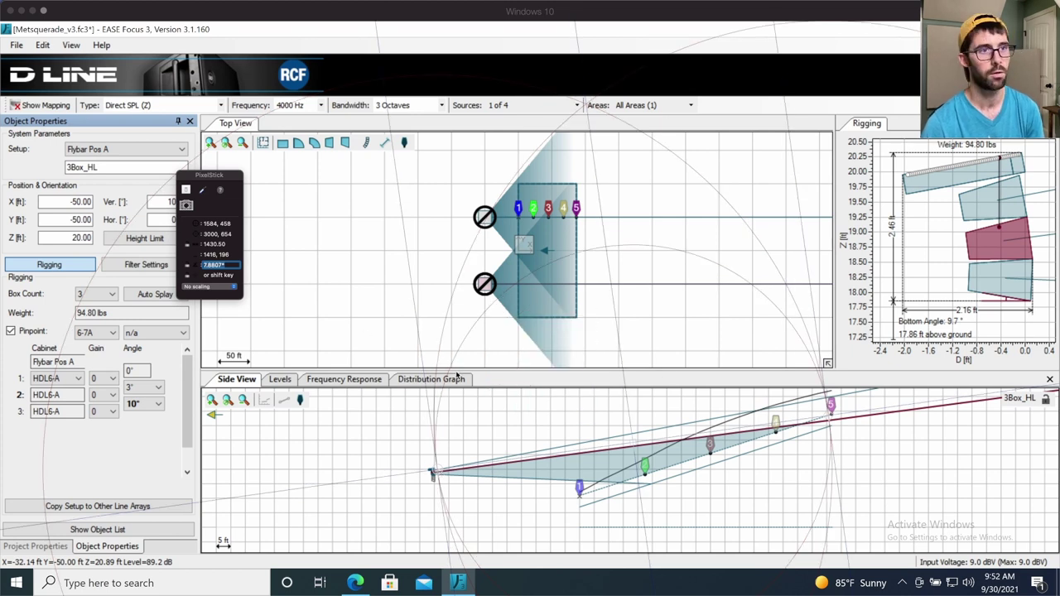
drag(831, 424, 581, 501)
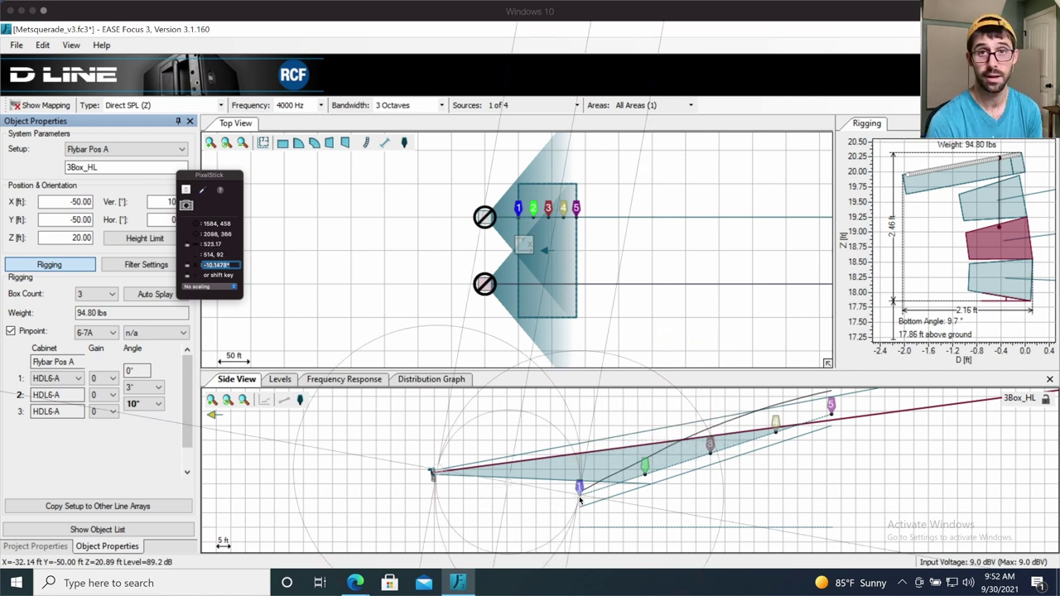
key(super+space)
text(18)
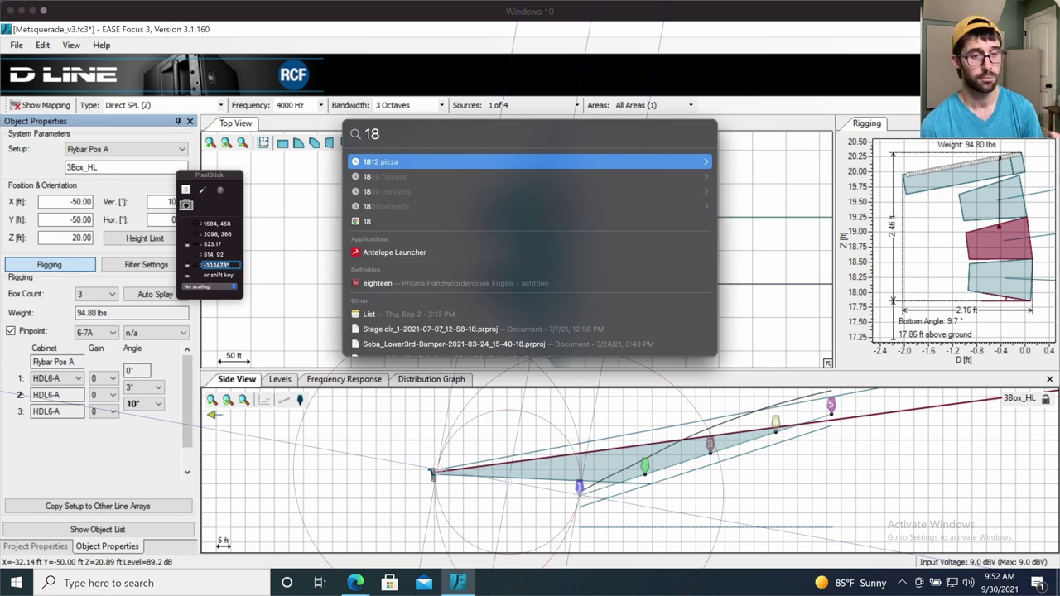
key(Escape)
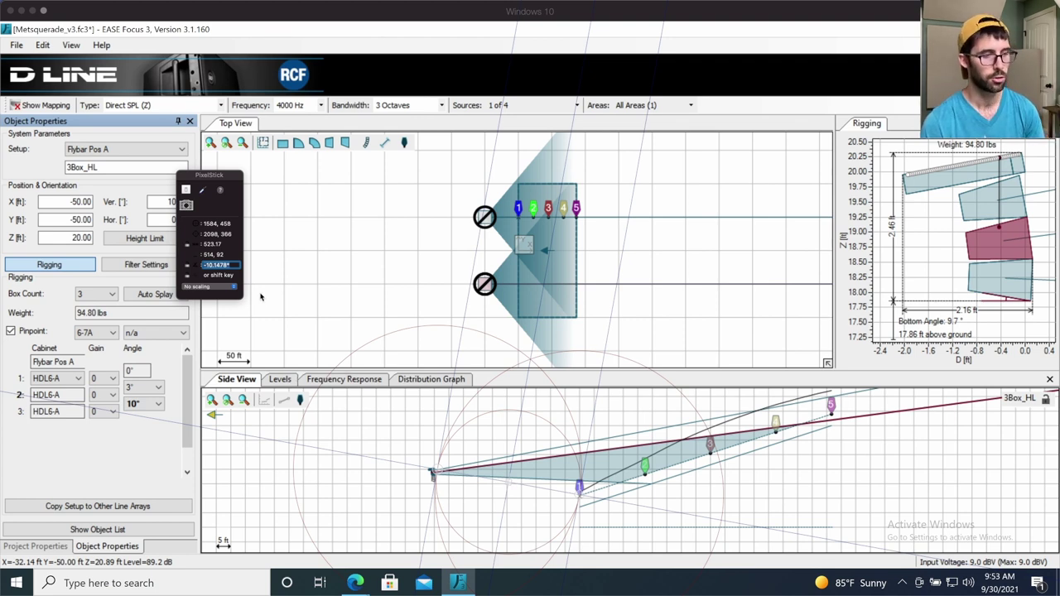
Return to EASE Focus 3 and show the Frequency Response graph for the five receivers
key(super+Tab)
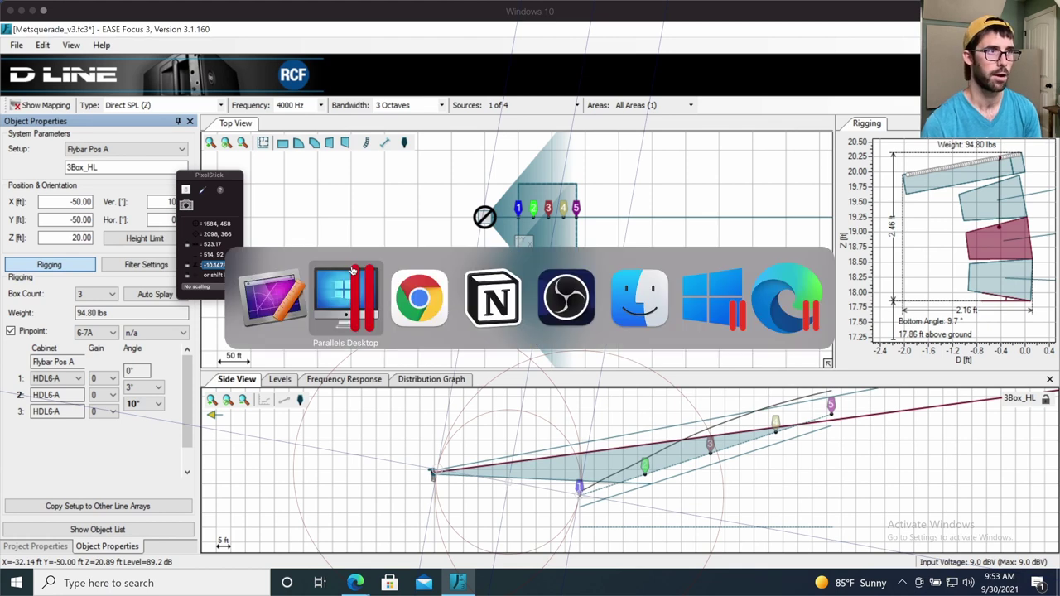
key(super+Tab)
key(super+Tab)
key(super+Tab)
key(super+Tab)
key(super+Tab)
key(super+Tab)
key(super+Tab)
key(Escape)
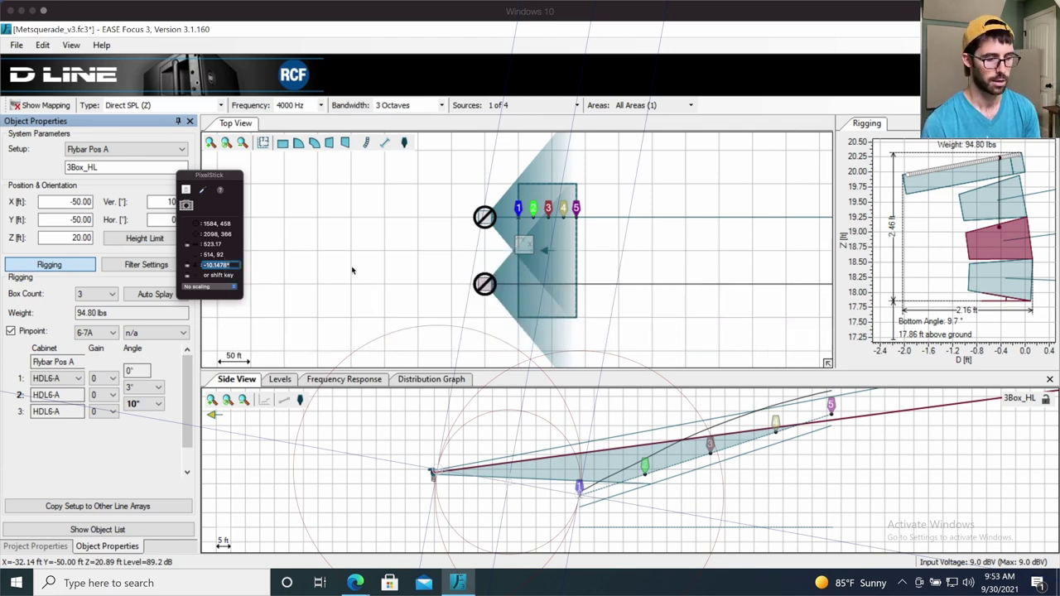
click(352, 270)
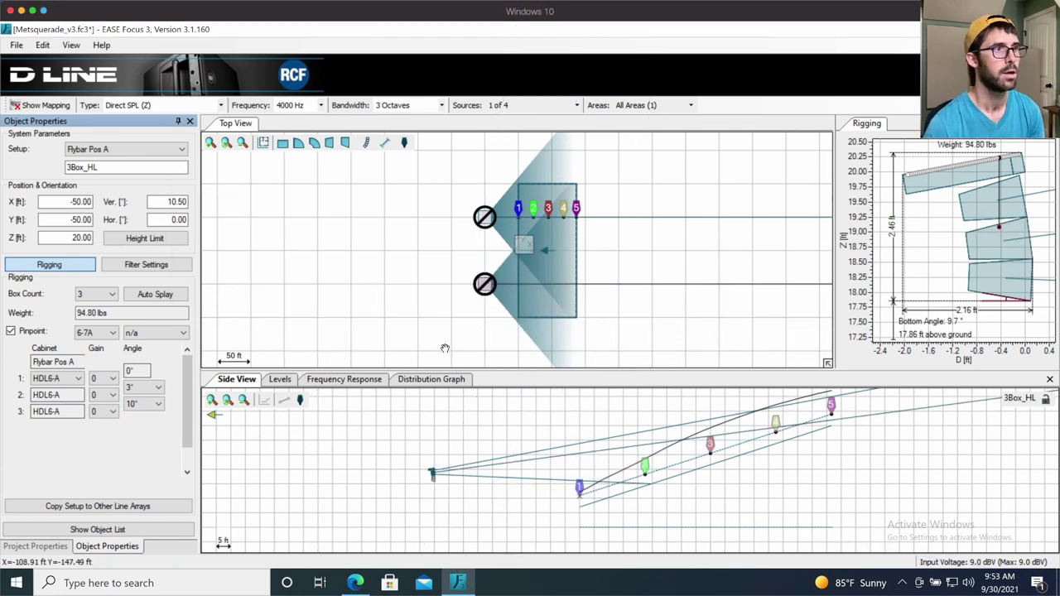
click(355, 382)
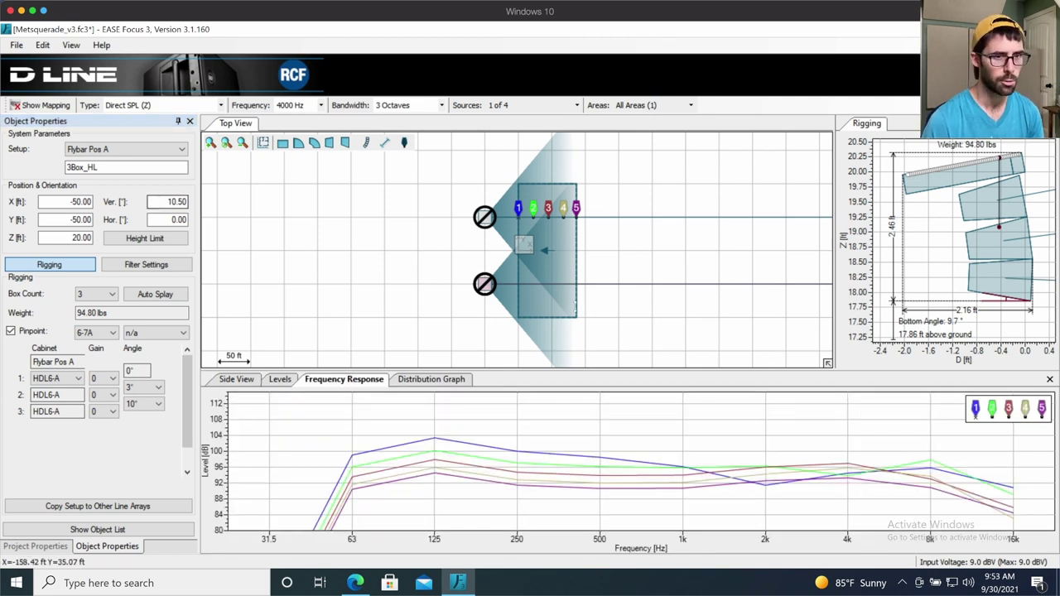
Maximise the Frequency Response graph and box off the ~100 dB levels, 125 Hz peak and 1k–8k region
double_click(347, 380)
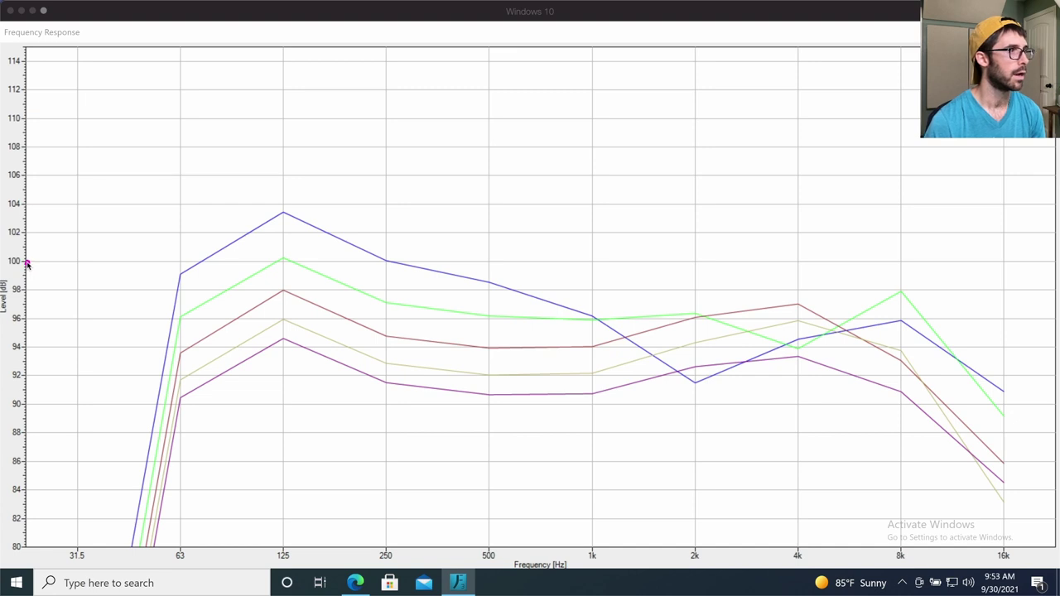
mouse_move(27, 267)
mouse_down()
mouse_move(111, 329)
mouse_move(164, 342)
mouse_move(282, 342)
mouse_up()
mouse_move(242, 265)
mouse_down()
mouse_move(980, 296)
mouse_move(914, 306)
mouse_move(904, 296)
mouse_move(905, 304)
mouse_up()
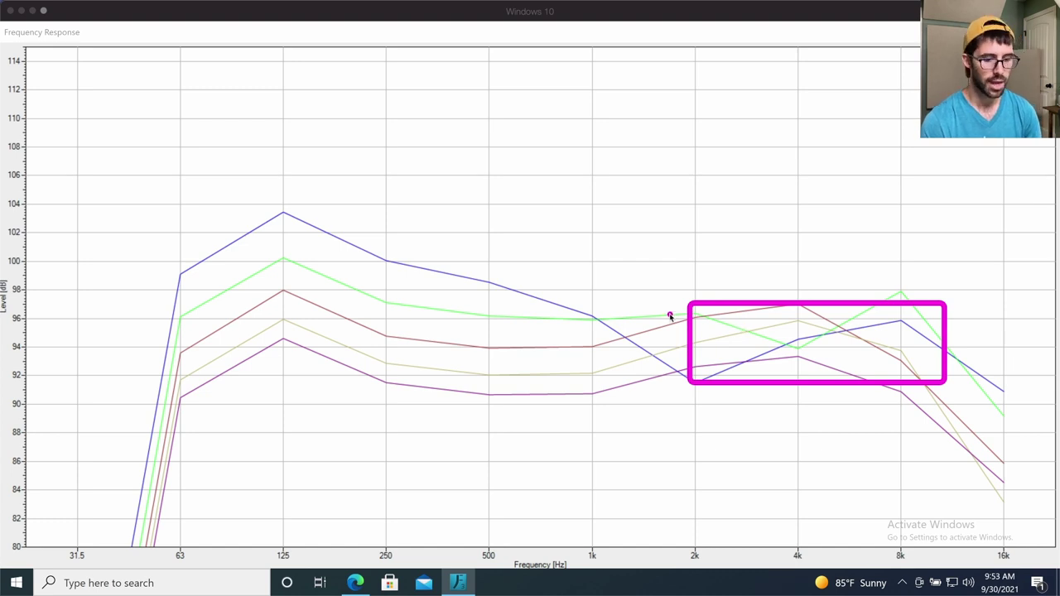
drag(186, 173, 459, 399)
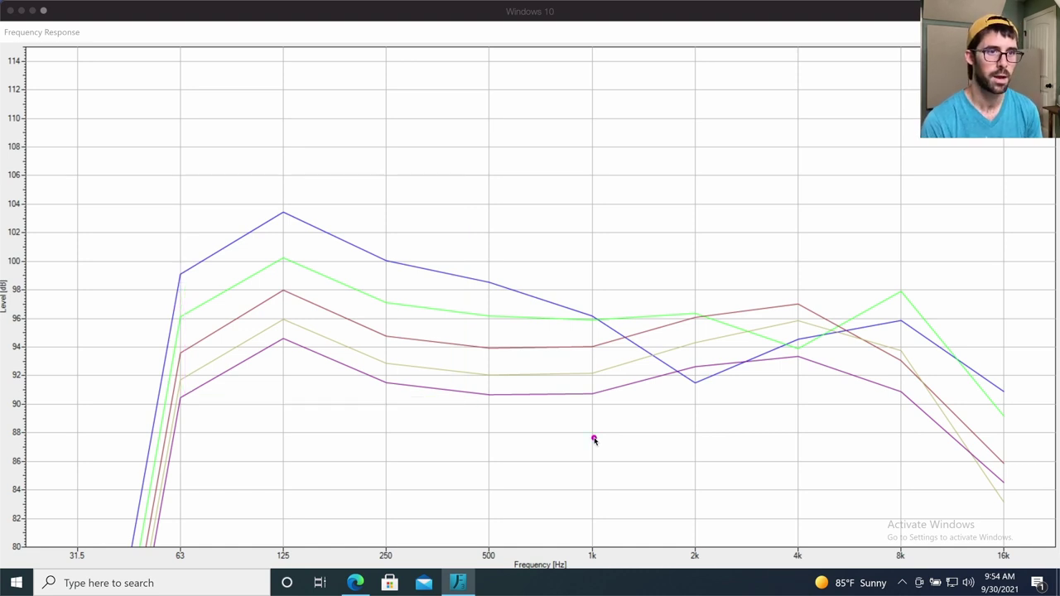
mouse_move(589, 310)
mouse_down()
mouse_move(839, 415)
mouse_move(918, 418)
mouse_up()
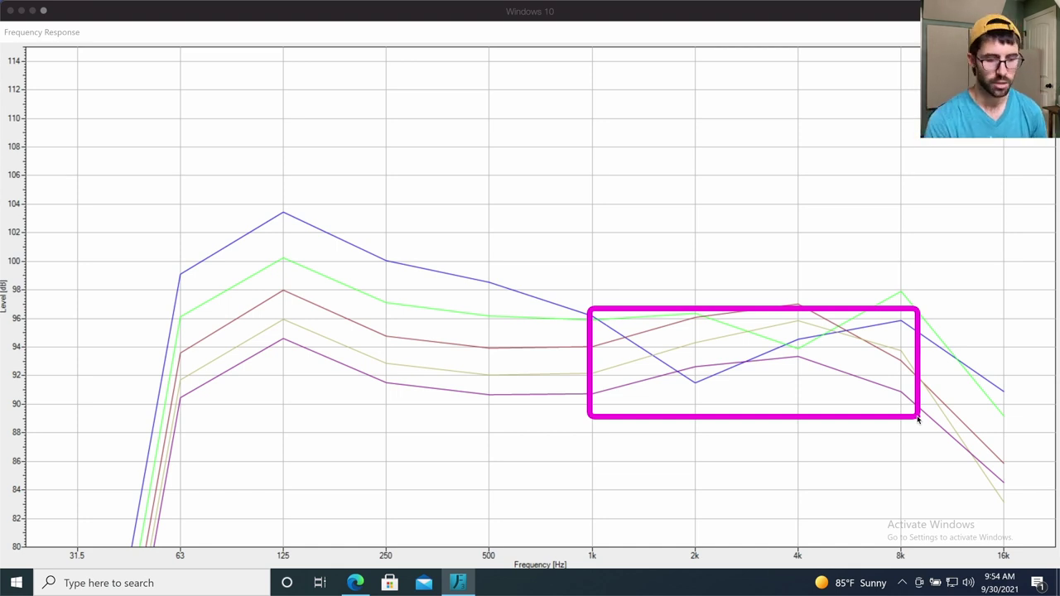
click(894, 382)
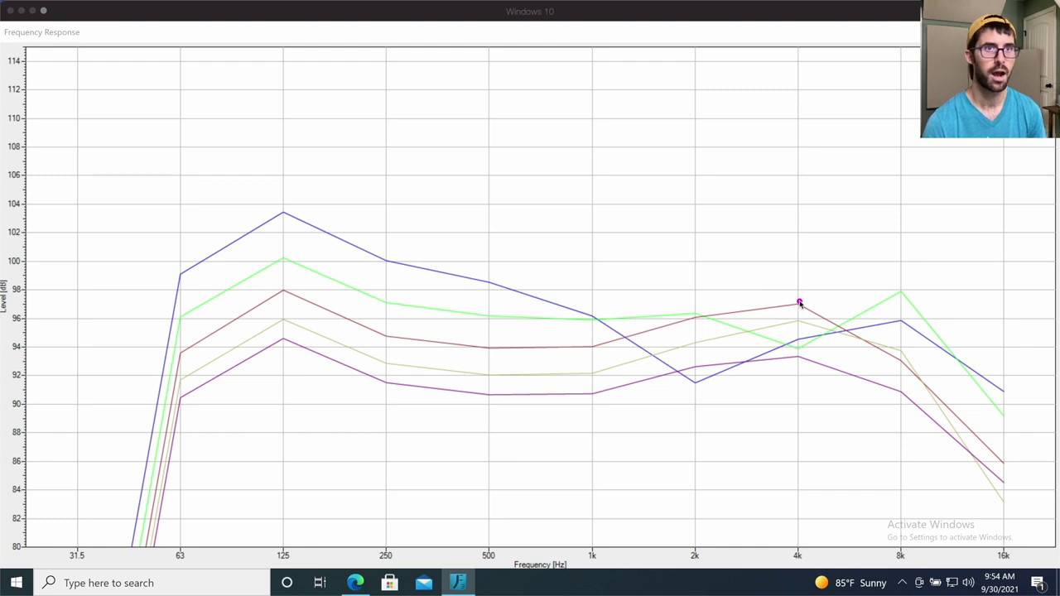
mouse_move(799, 304)
mouse_down()
mouse_move(252, 290)
mouse_move(29, 305)
mouse_up()
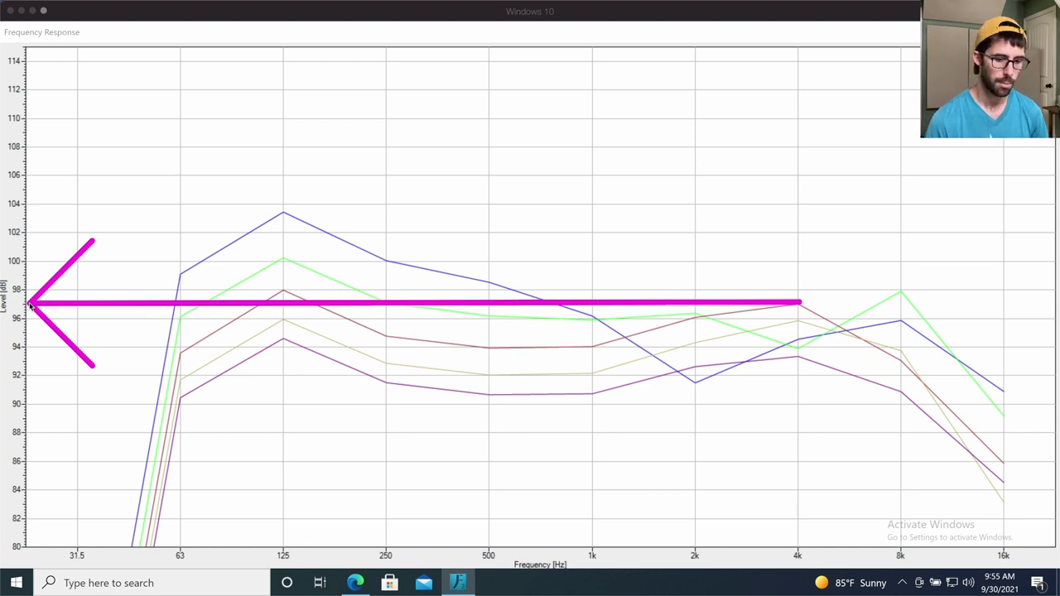
click(29, 305)
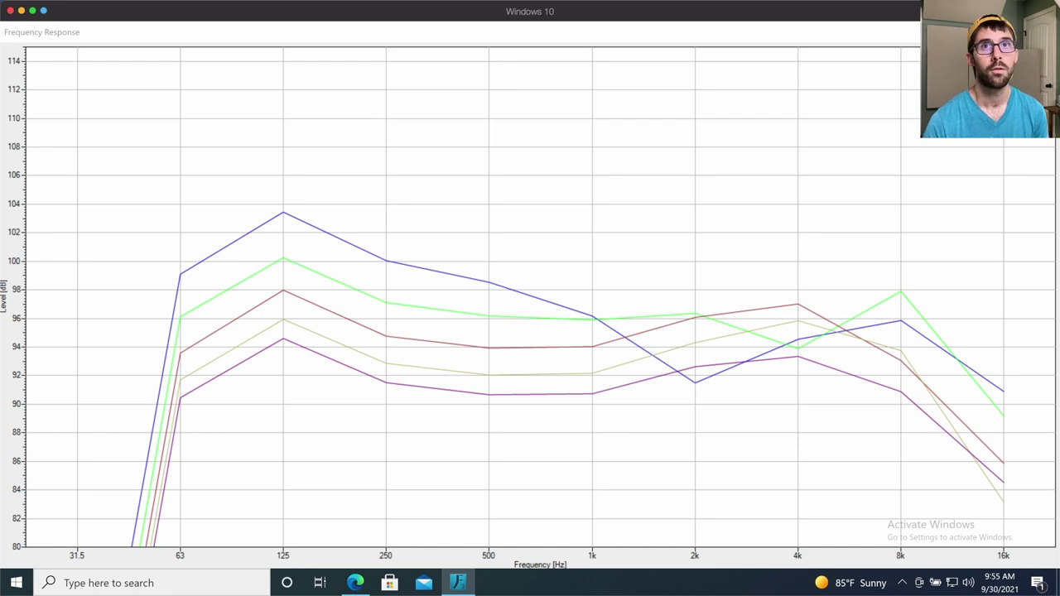
Close the frequency response graph, map 4000 Hz direct SPL for only the 3Box arrays, then open Side View
click(909, 32)
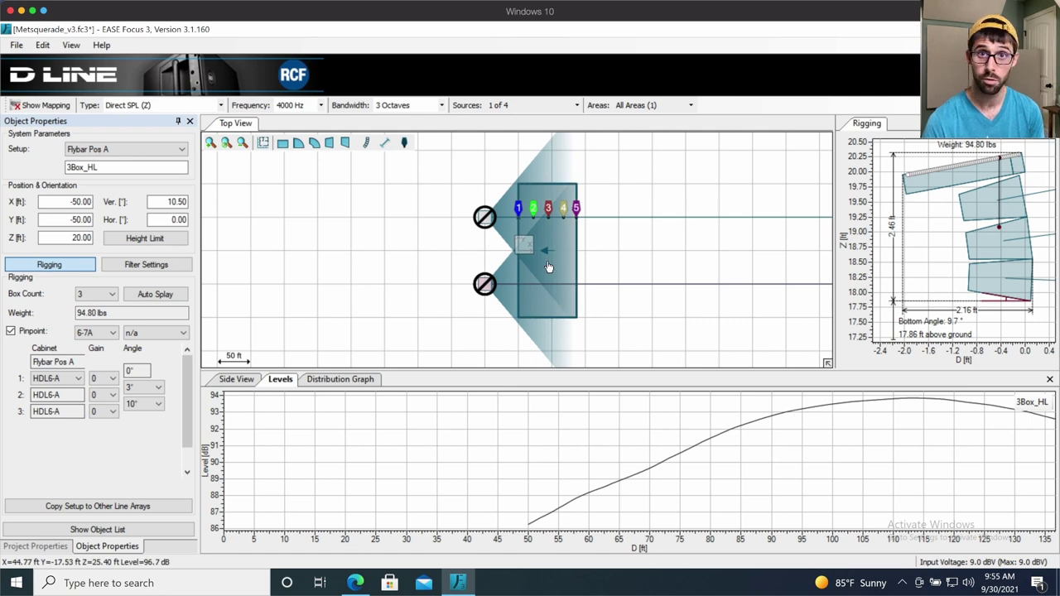
click(569, 108)
click(540, 141)
click(264, 244)
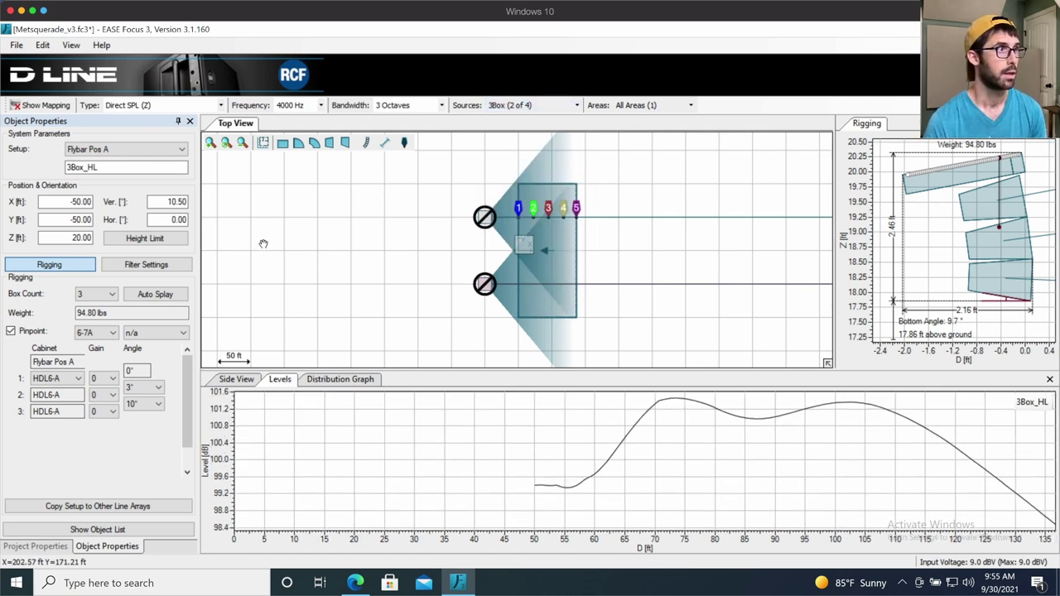
click(58, 105)
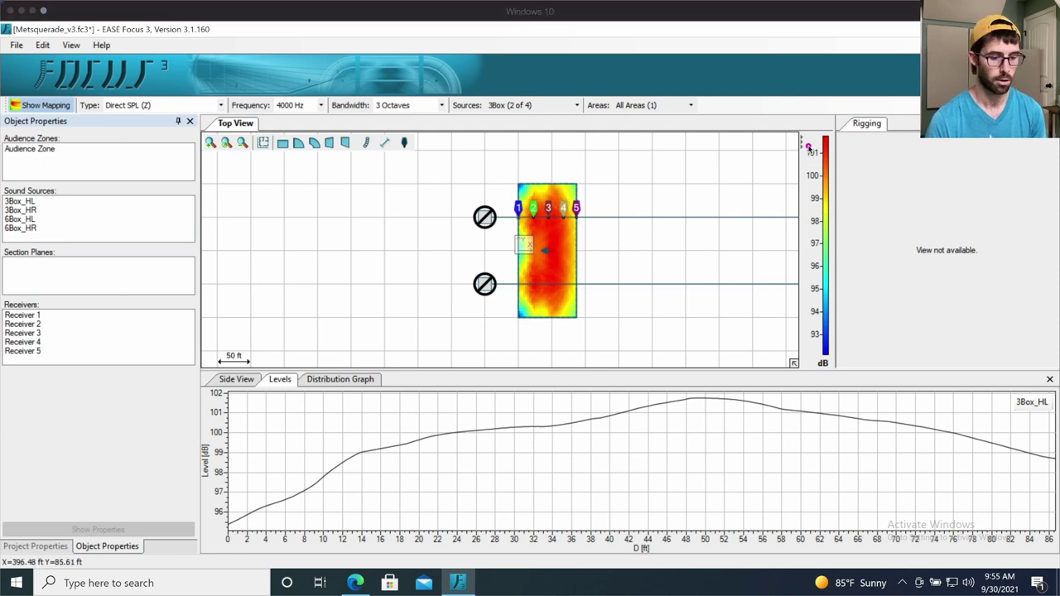
drag(800, 125, 856, 350)
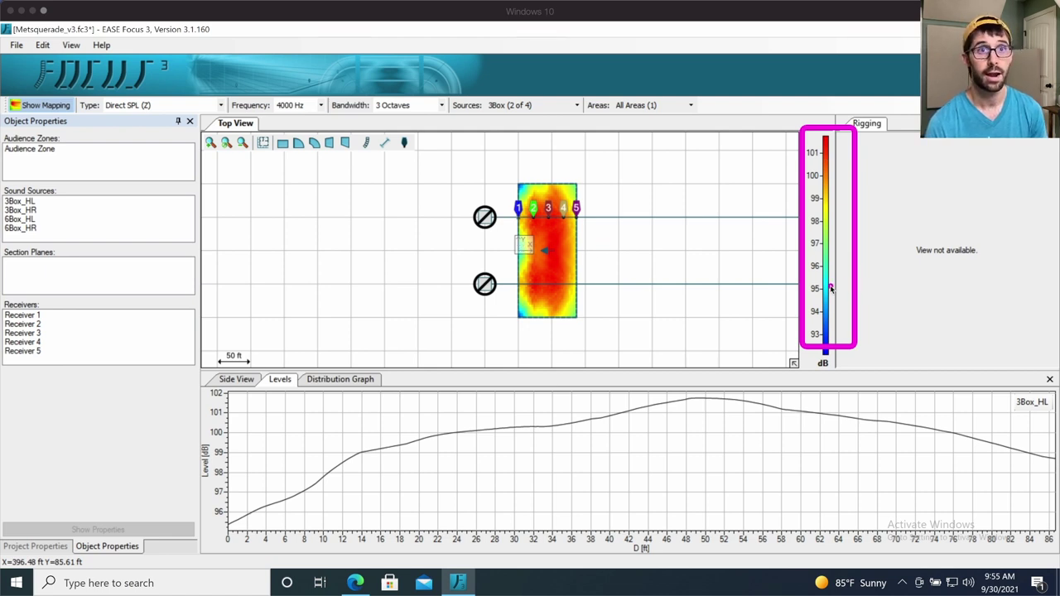
drag(823, 135, 830, 298)
key(e)
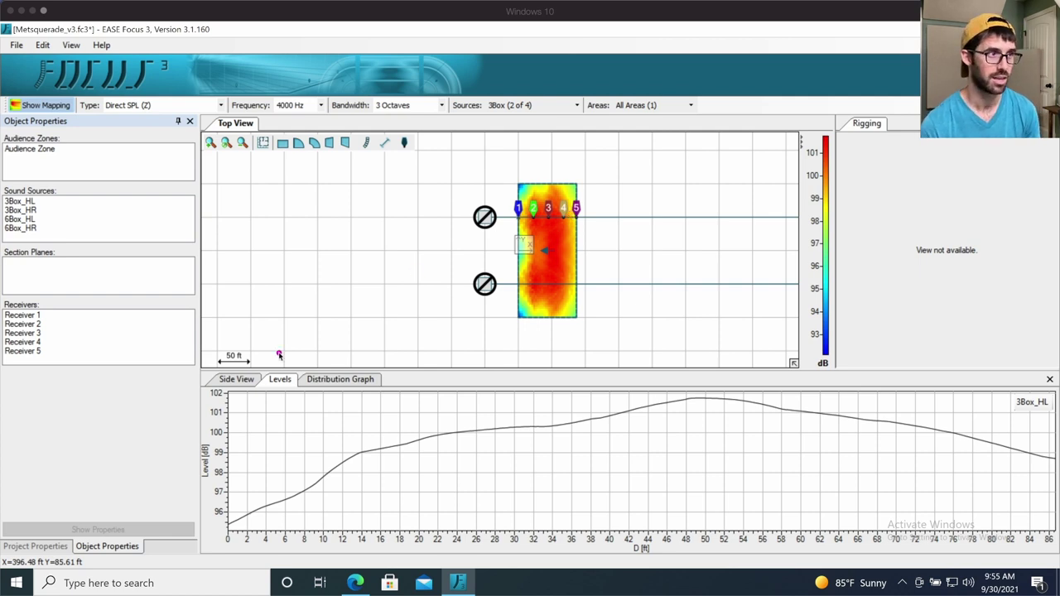
click(240, 382)
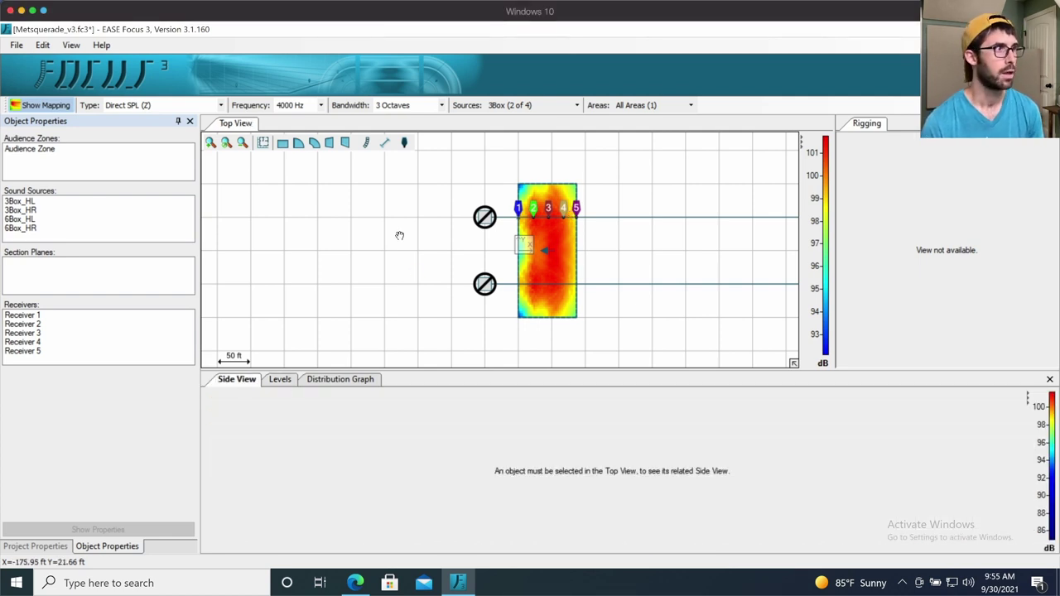
Select 3Box_HL so the side view and rigging panels show its coverage
click(60, 205)
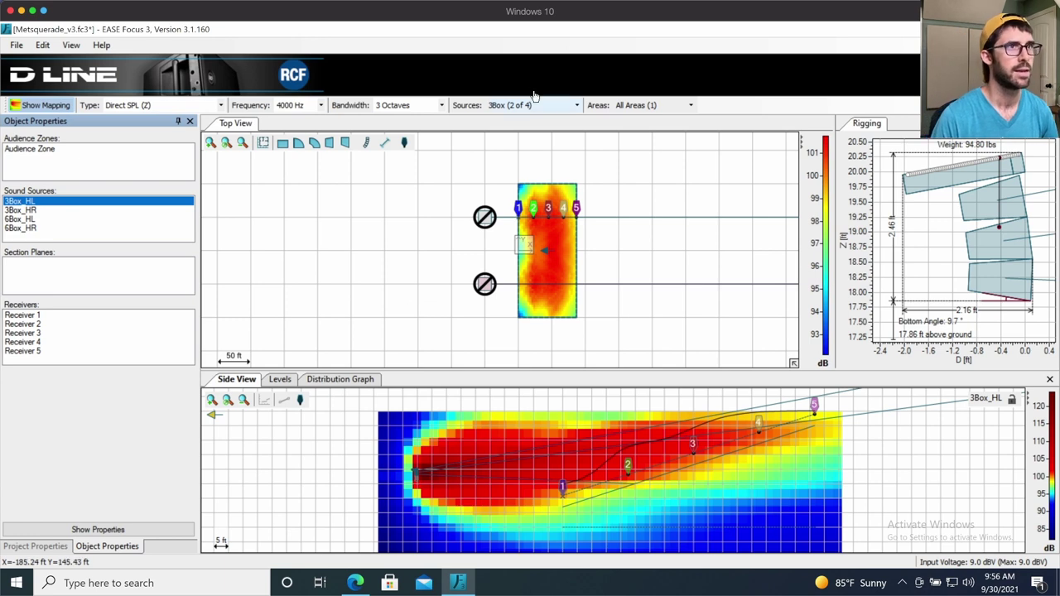
click(559, 106)
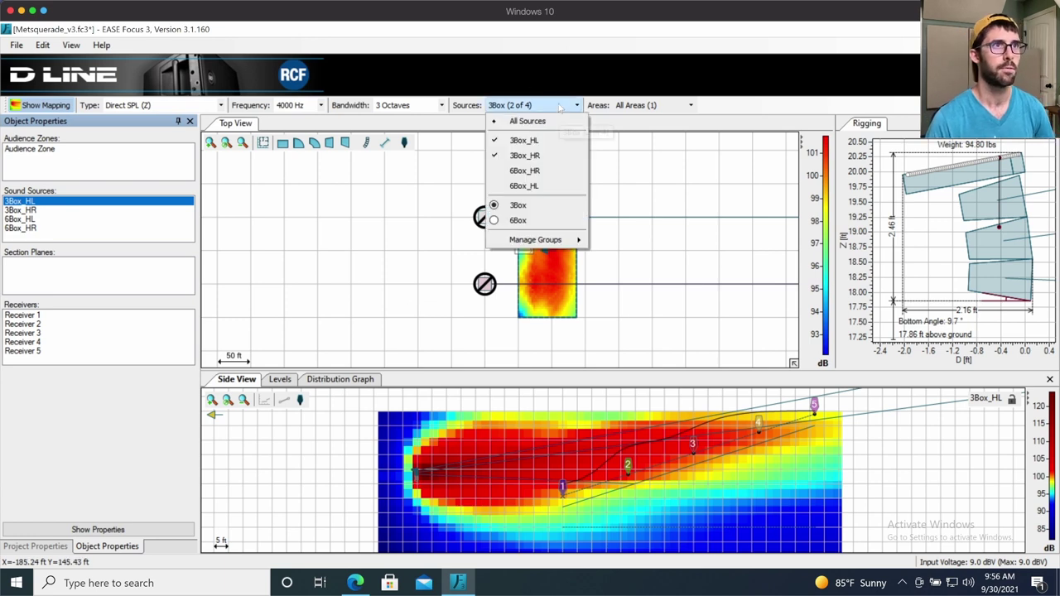
Switch the coverage calculation to the 6Box arrays and inspect the side-view map
click(530, 221)
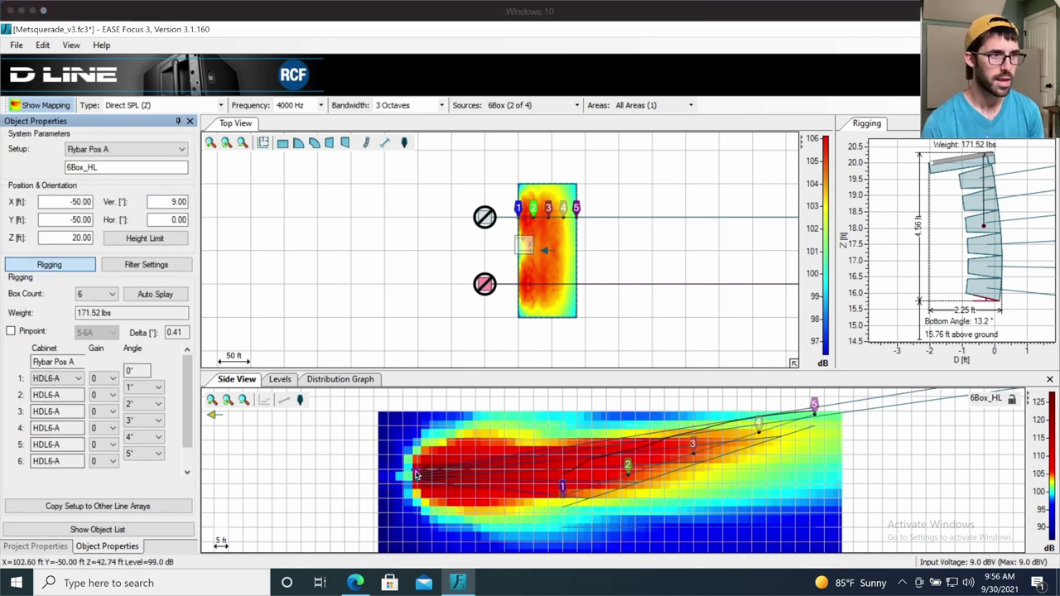
drag(418, 465, 814, 458)
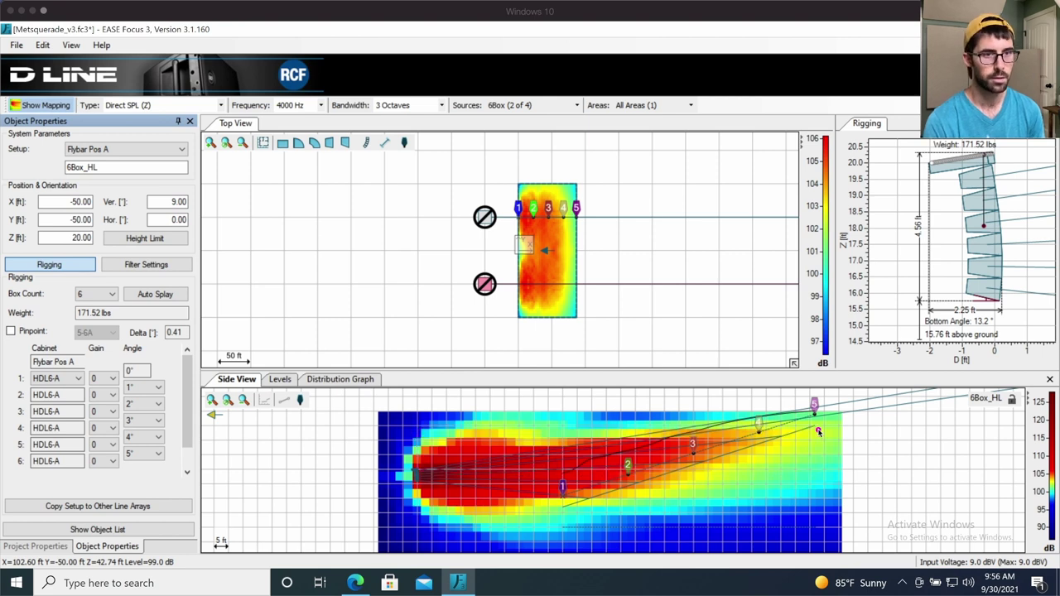
mouse_move(417, 470)
mouse_down()
mouse_move(934, 438)
mouse_move(812, 419)
mouse_up()
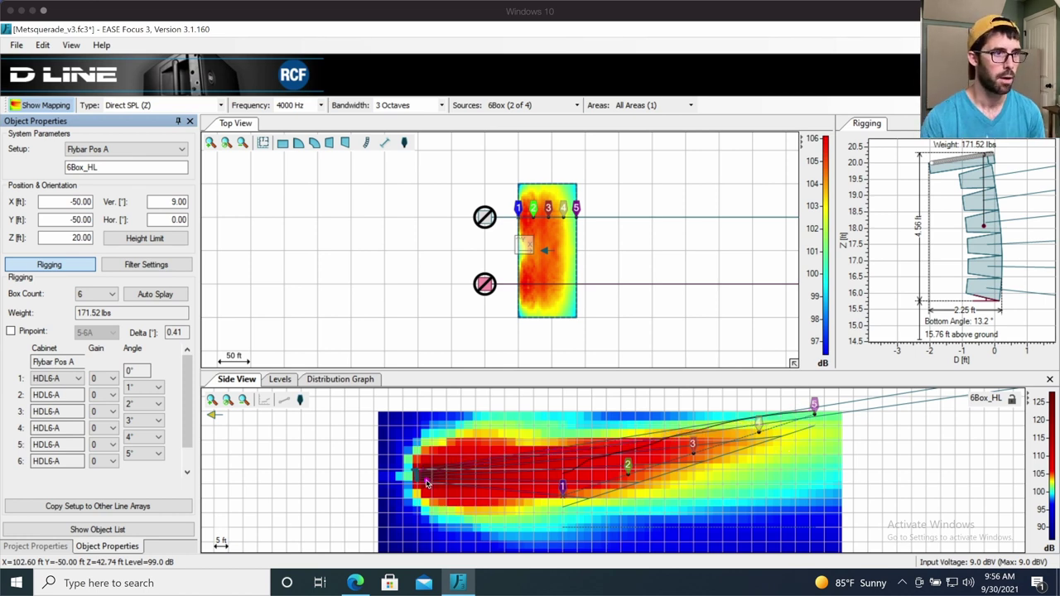
drag(420, 482, 560, 495)
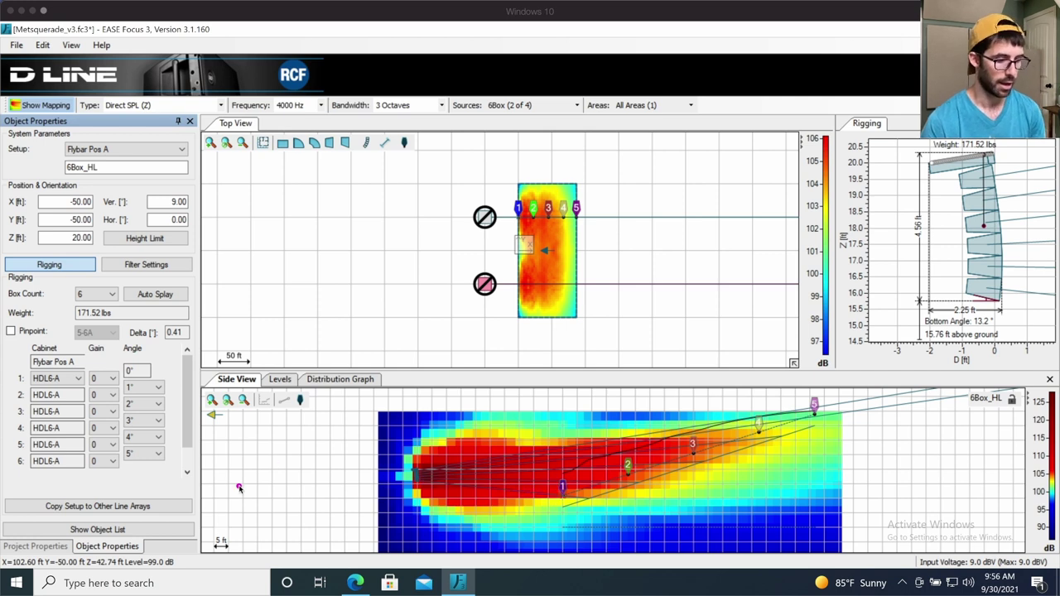
Check 6Box_HL's rigging splay angles, keeping the sixth box at 5°
drag(108, 358, 185, 488)
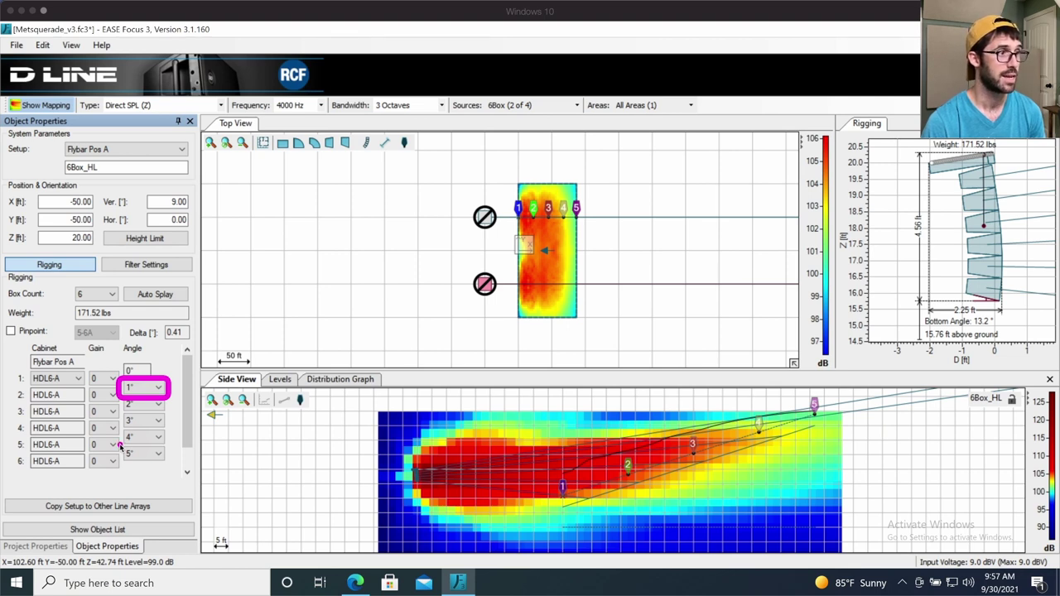
drag(120, 445, 168, 468)
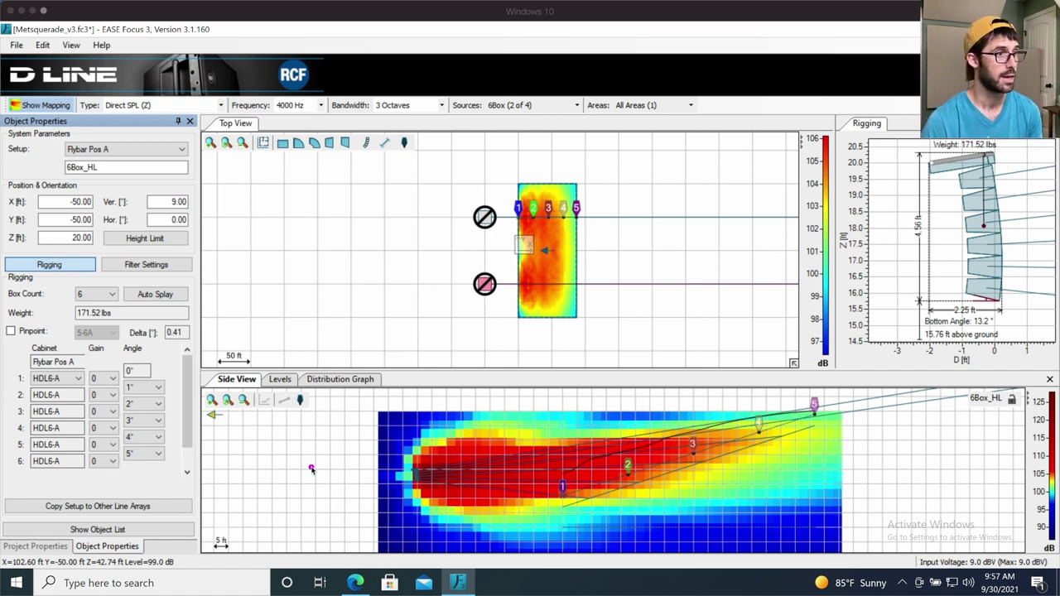
click(162, 464)
click(159, 460)
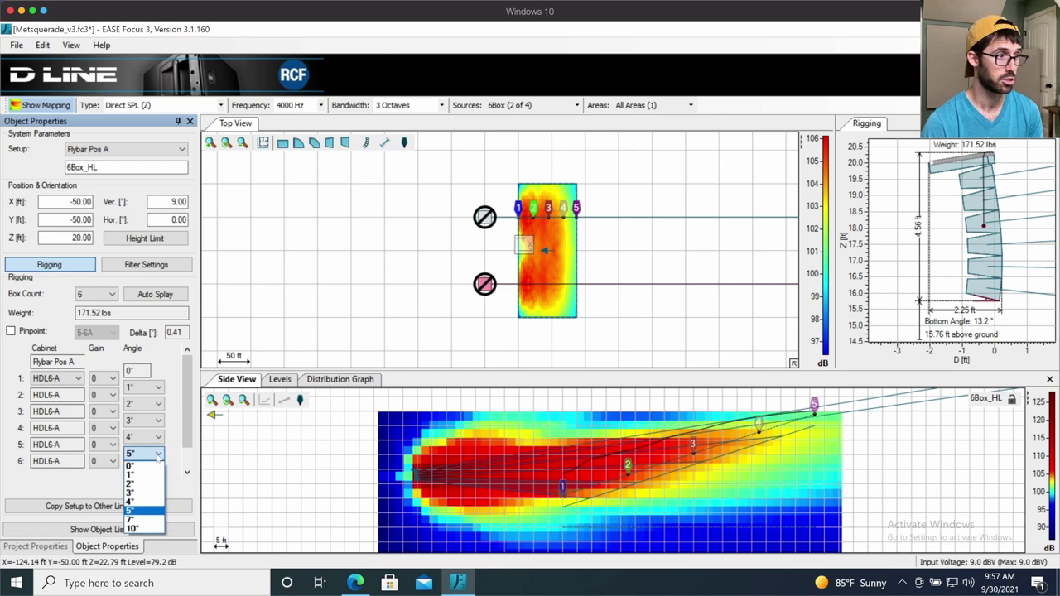
click(158, 458)
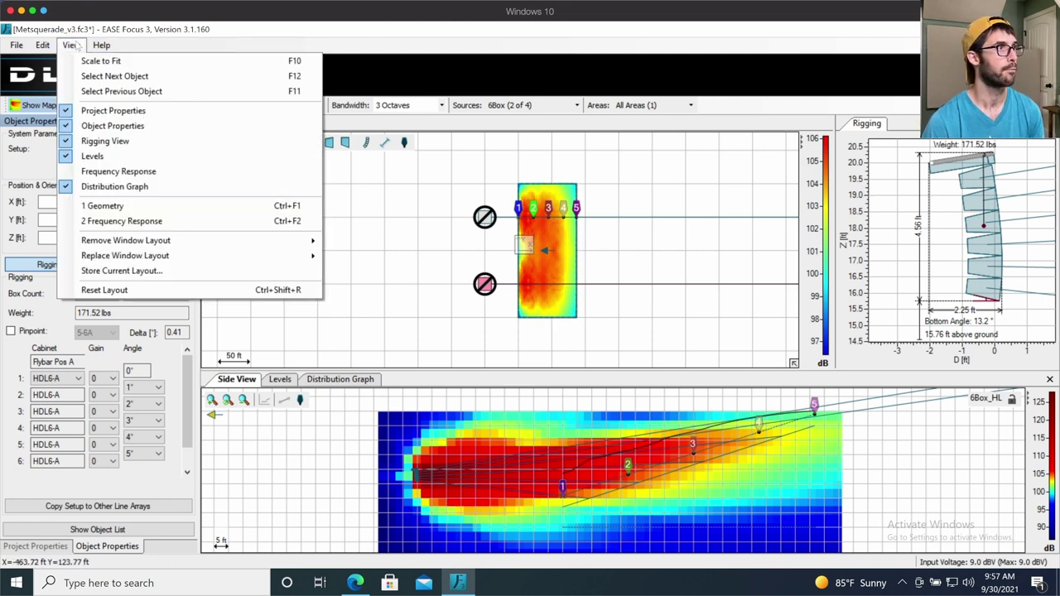
Open the 6-box Frequency Response graph, with curves peaking near 110 dB at 125 Hz
click(112, 172)
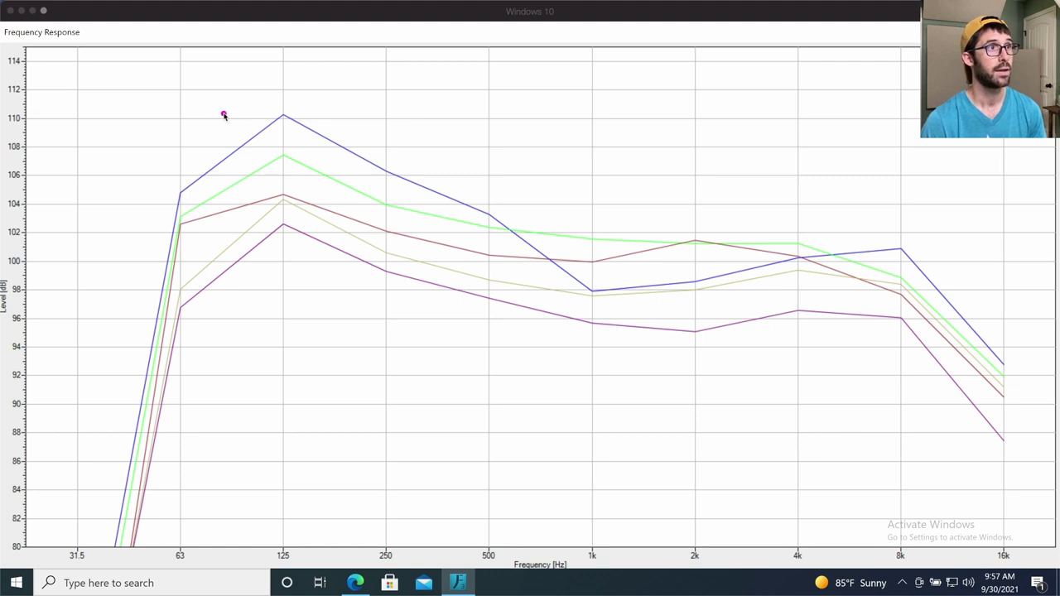
drag(216, 116, 580, 336)
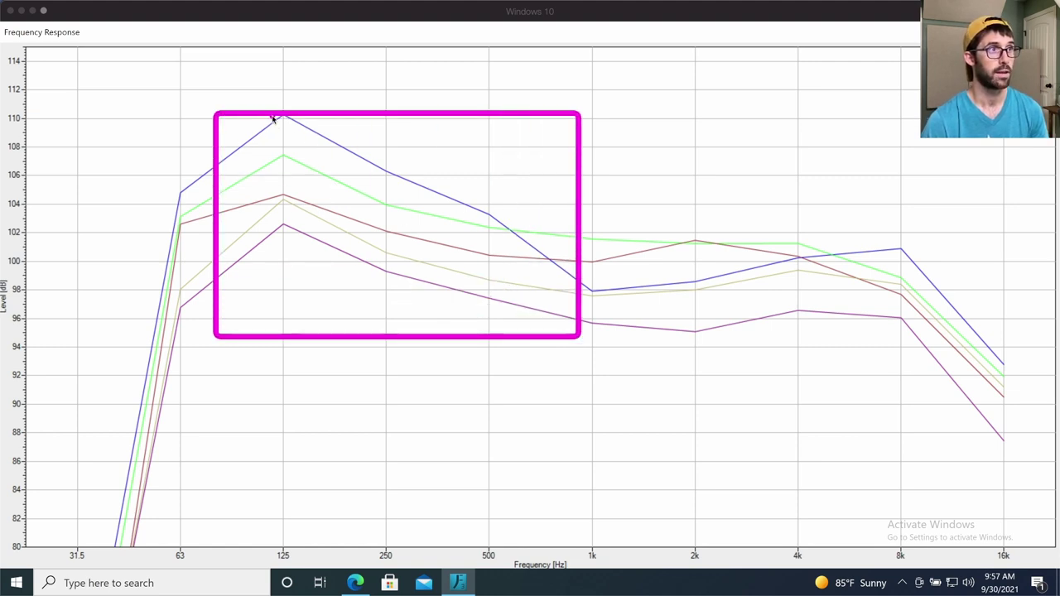
mouse_move(280, 116)
mouse_down()
mouse_move(549, 246)
mouse_move(585, 253)
mouse_up()
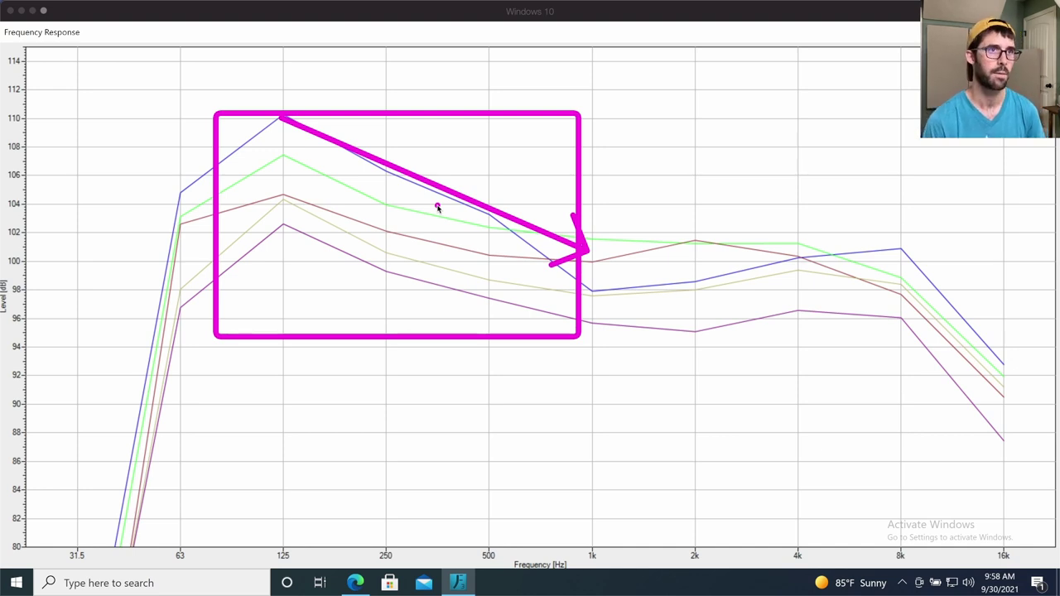
key(e)
mouse_move(591, 239)
mouse_down()
mouse_move(907, 236)
mouse_move(885, 277)
mouse_move(885, 318)
mouse_move(885, 237)
mouse_up()
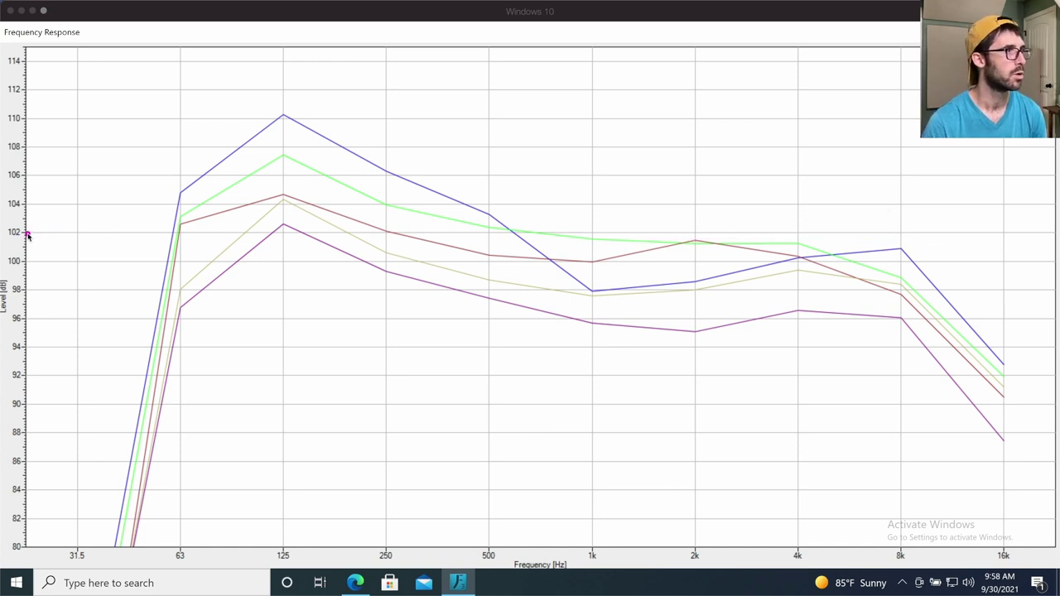
mouse_move(31, 238)
mouse_down()
mouse_move(66, 279)
mouse_move(183, 331)
mouse_move(850, 306)
mouse_move(961, 337)
mouse_move(942, 322)
mouse_up()
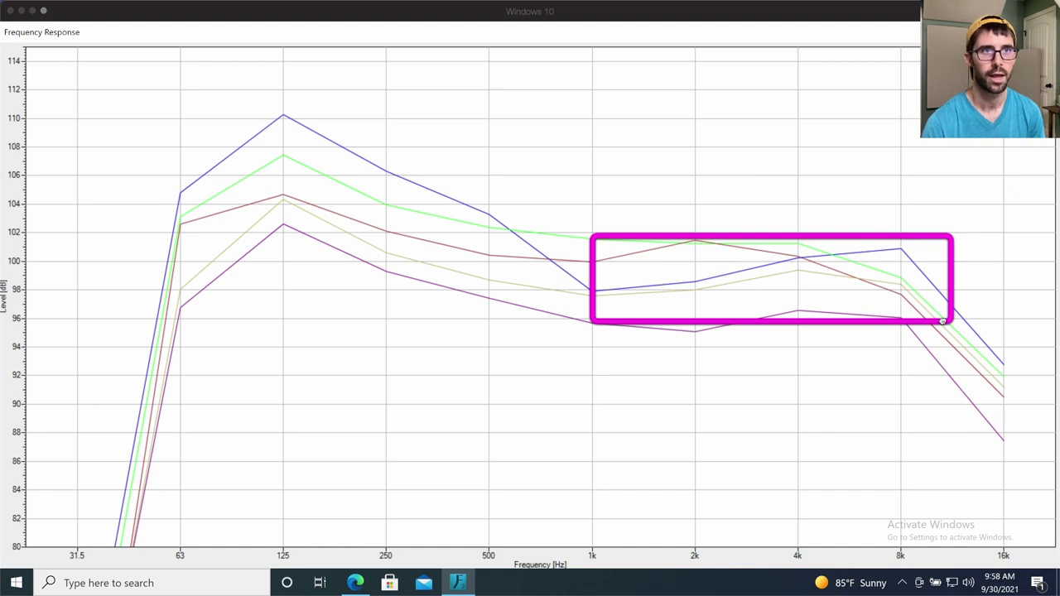
drag(943, 321, 943, 324)
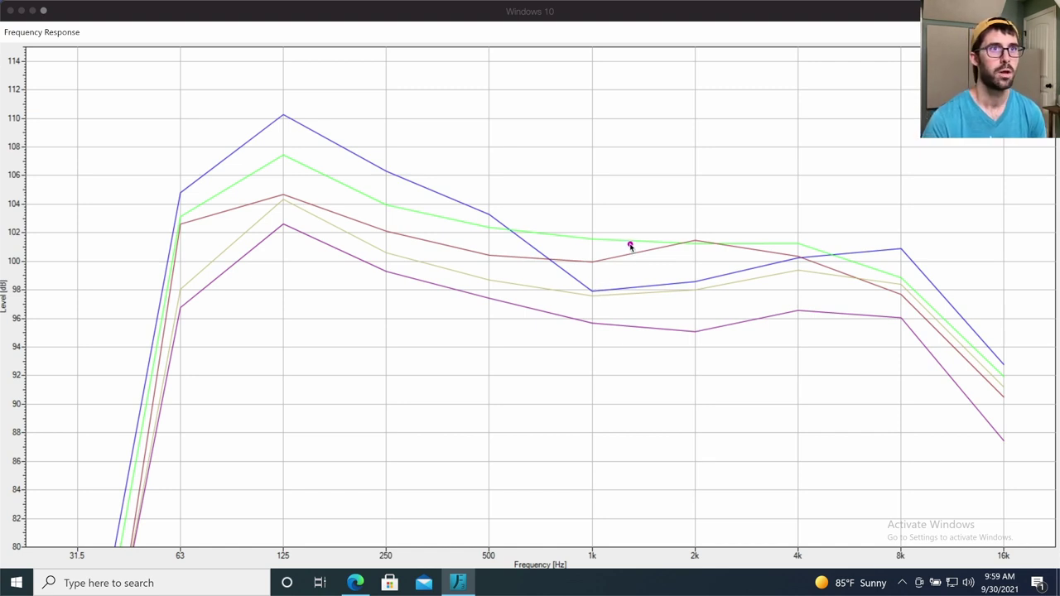
drag(630, 243, 628, 324)
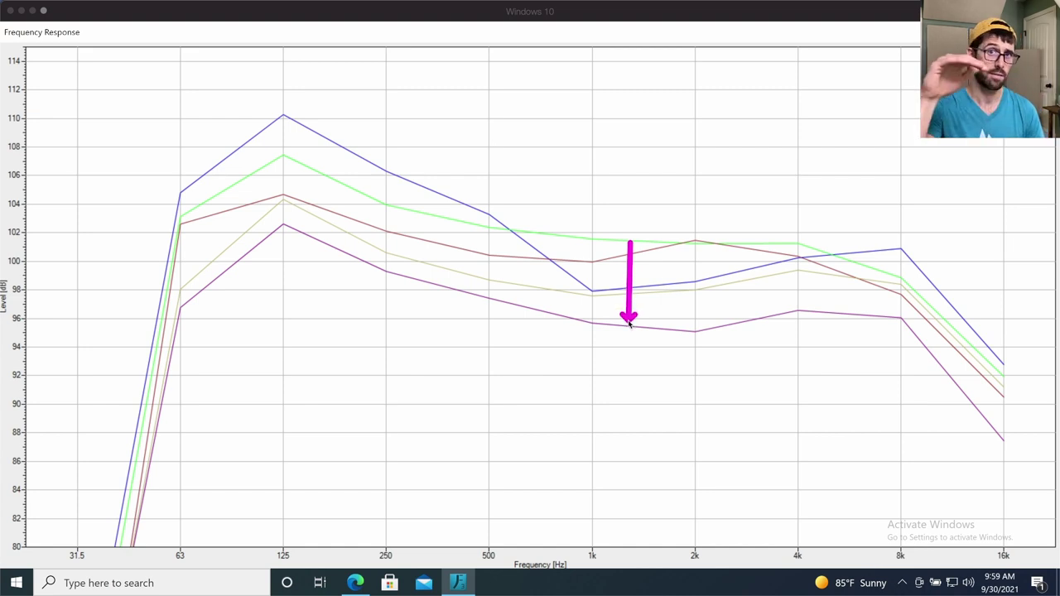